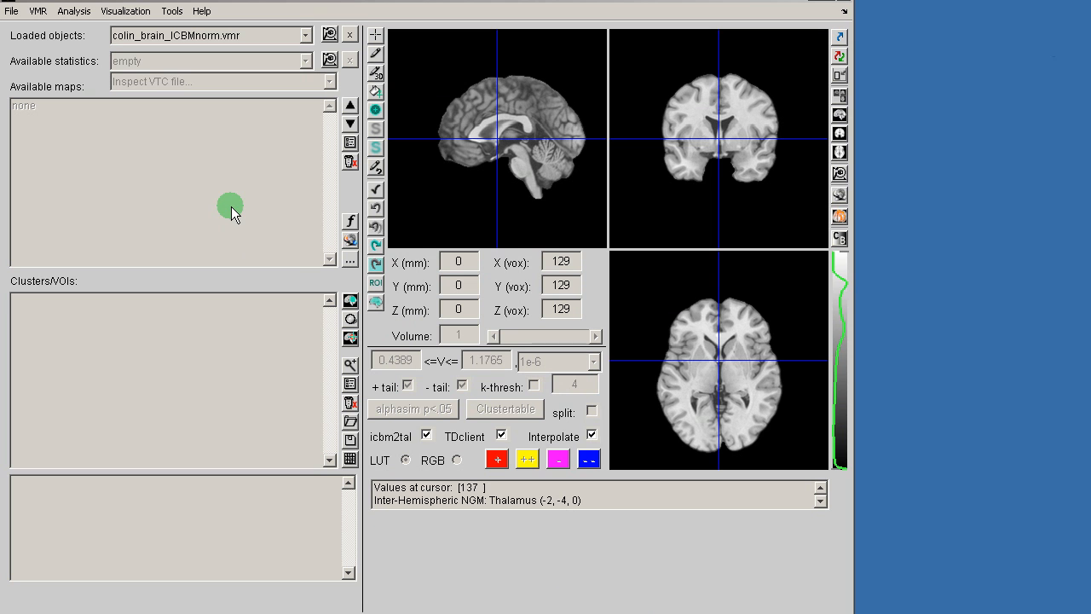
Step: Load the recently used 38-subject GLM file from the recent stats objects list
left_click(11, 11)
mouse_move(25, 64)
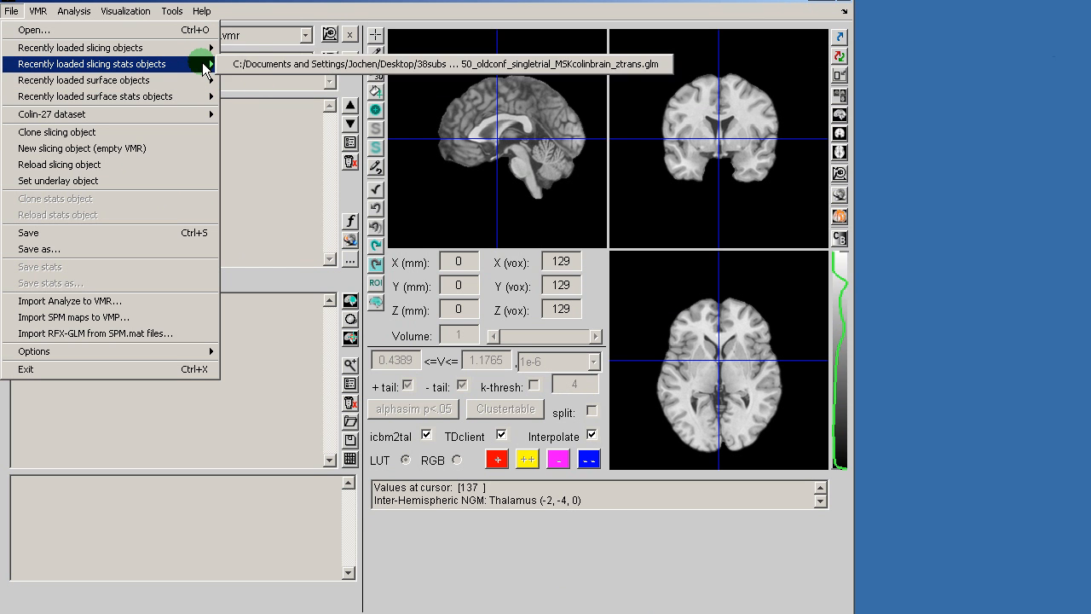
left_click(311, 67)
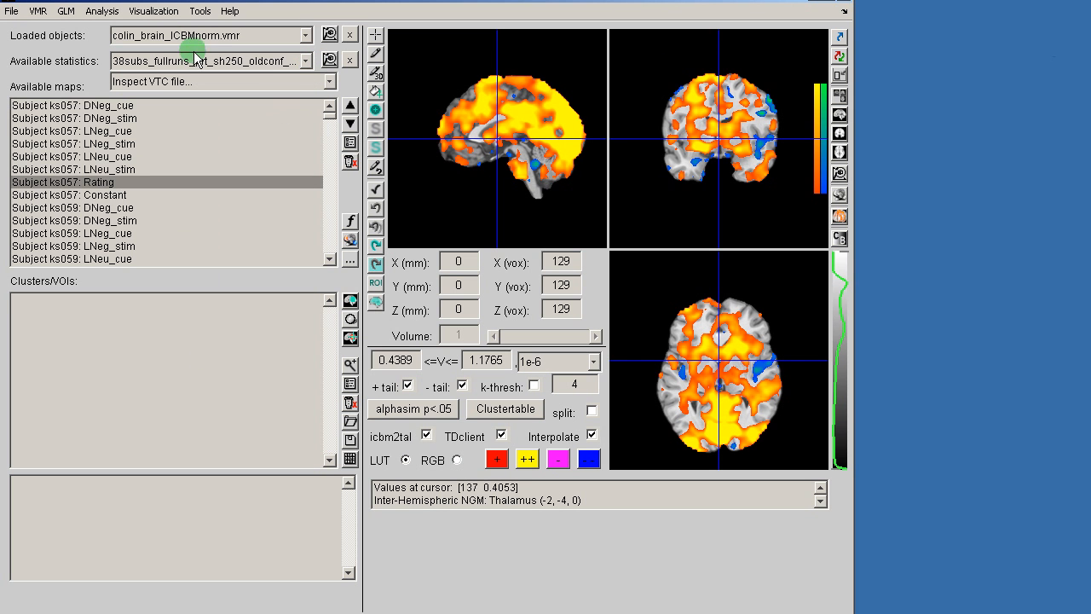
Step: In the GLM contrast manager, turn off subject grouping and select the Decrease > Look Neg contrast
left_click(70, 14)
mouse_move(116, 15)
left_click(125, 50)
left_click(236, 228)
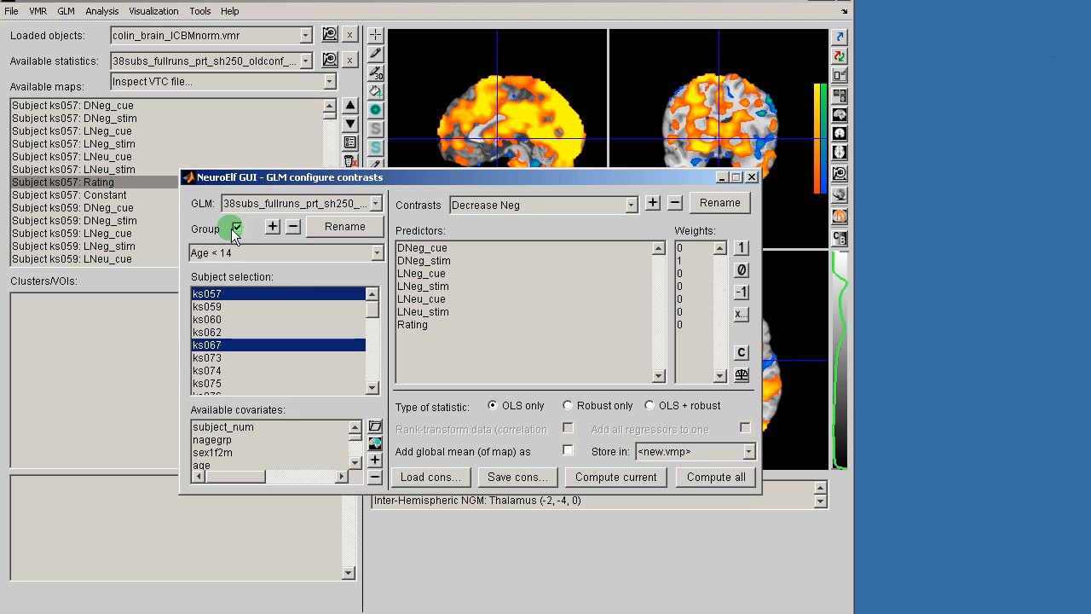
left_click(236, 228)
left_click(487, 207)
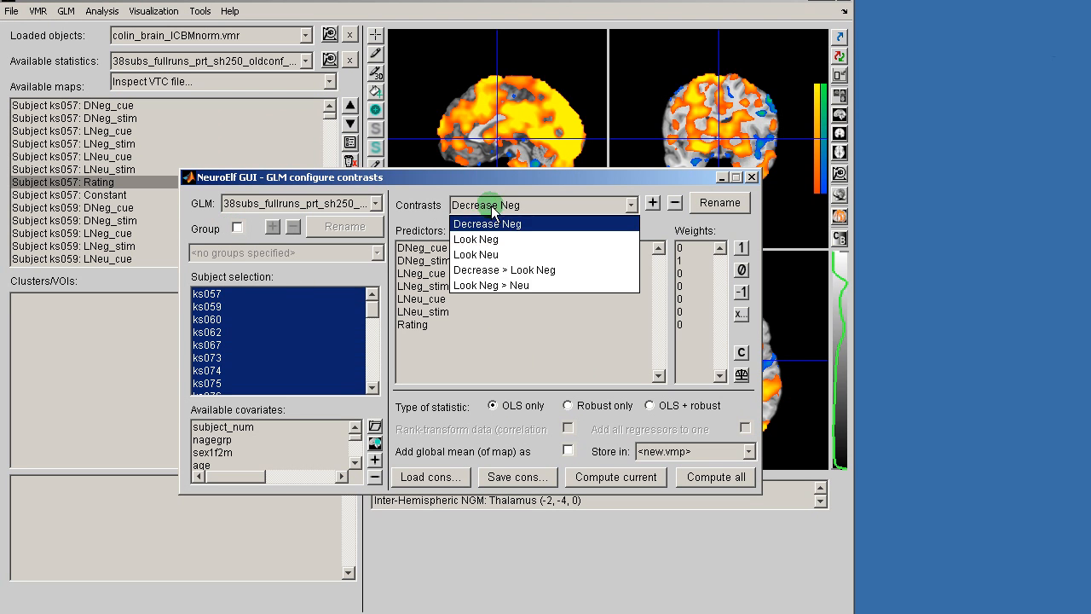
left_click(507, 268)
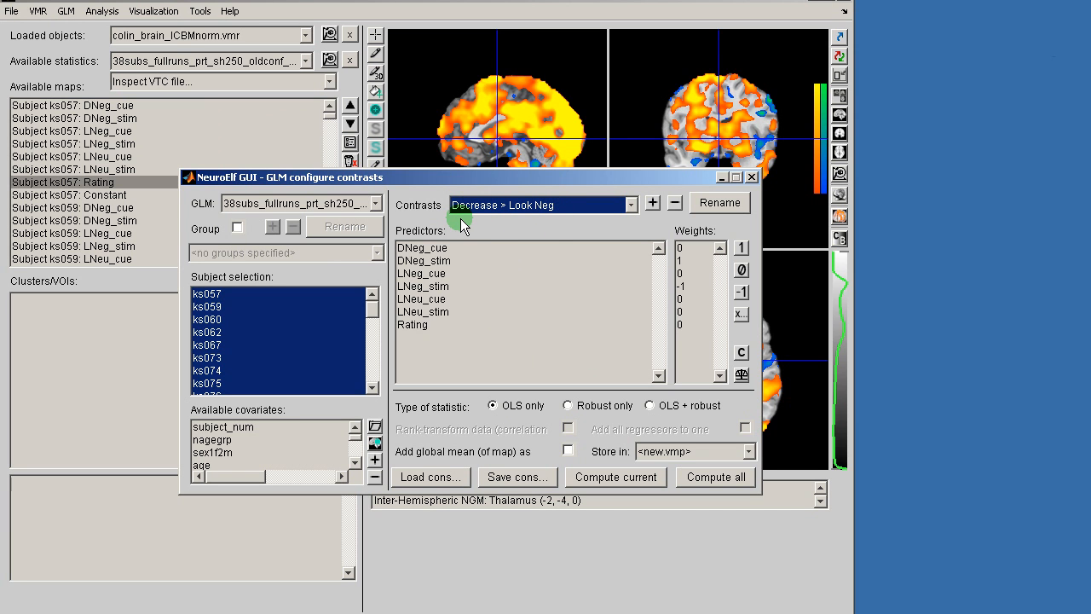
Step: Compute the Decrease > Look Neg map and its correlation with age, then show the contrast map
left_click(619, 476)
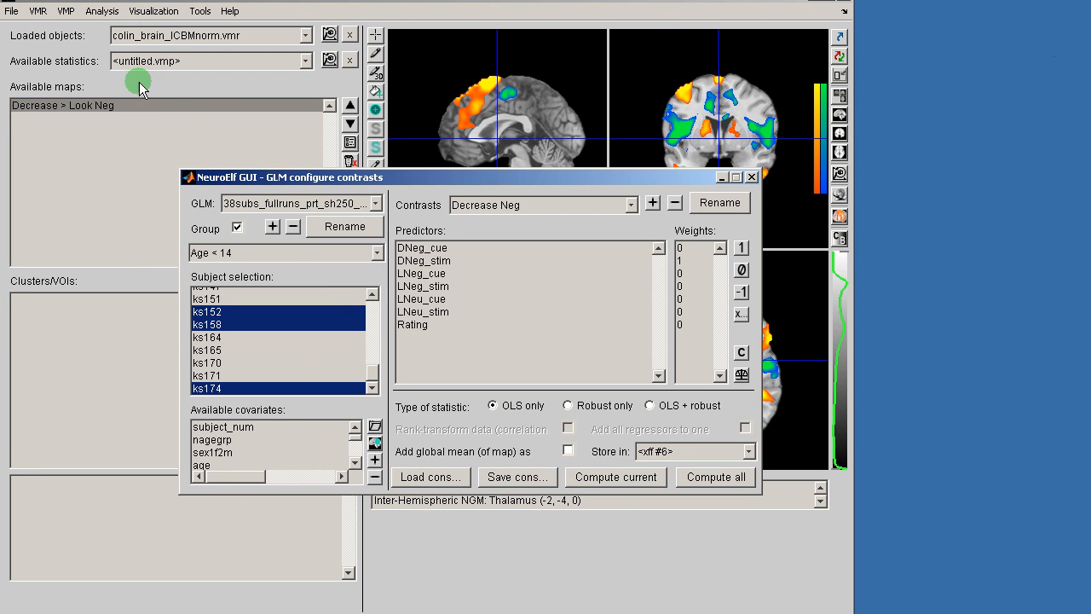
left_click(237, 229)
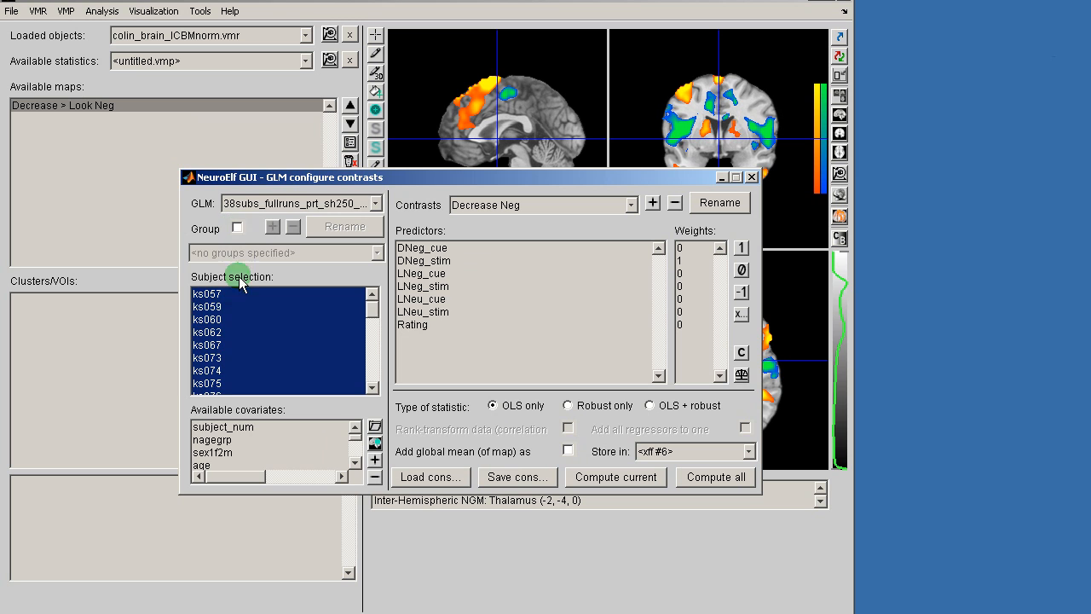
left_click(209, 467)
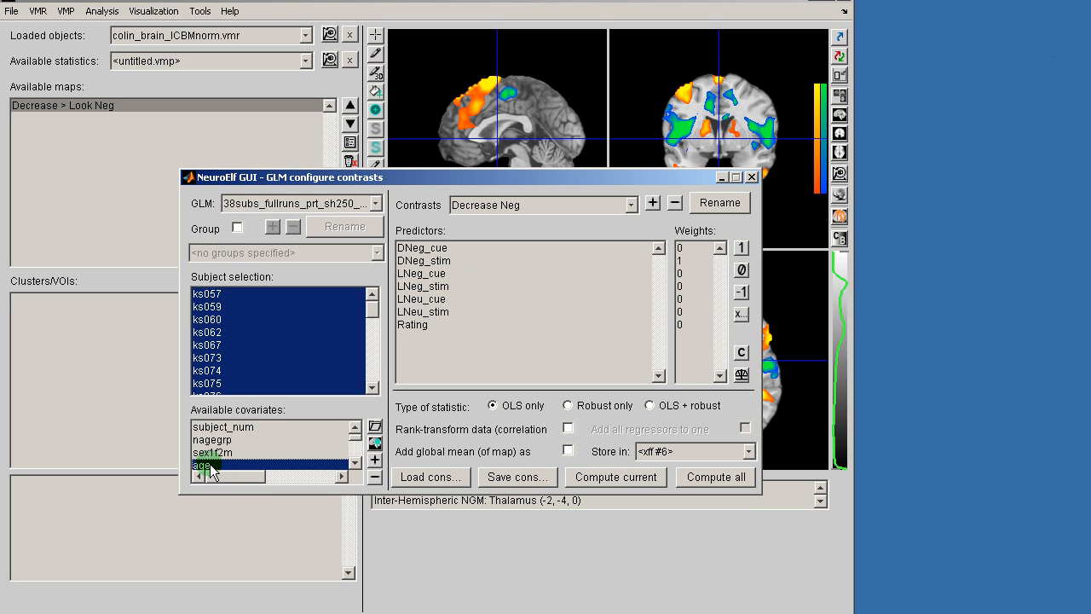
left_click(490, 210)
left_click(499, 269)
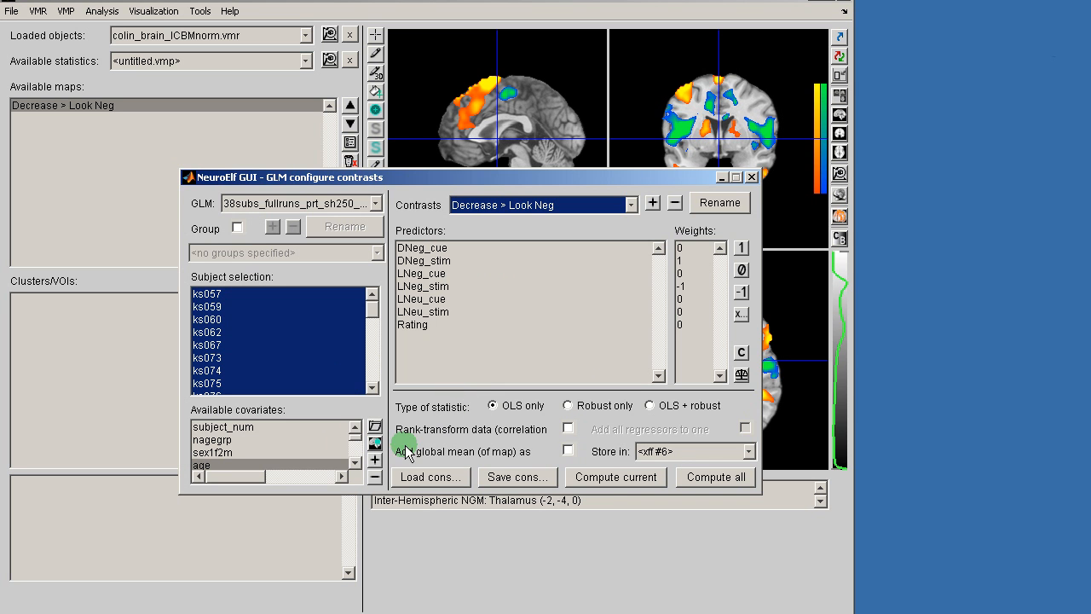
left_click(612, 478)
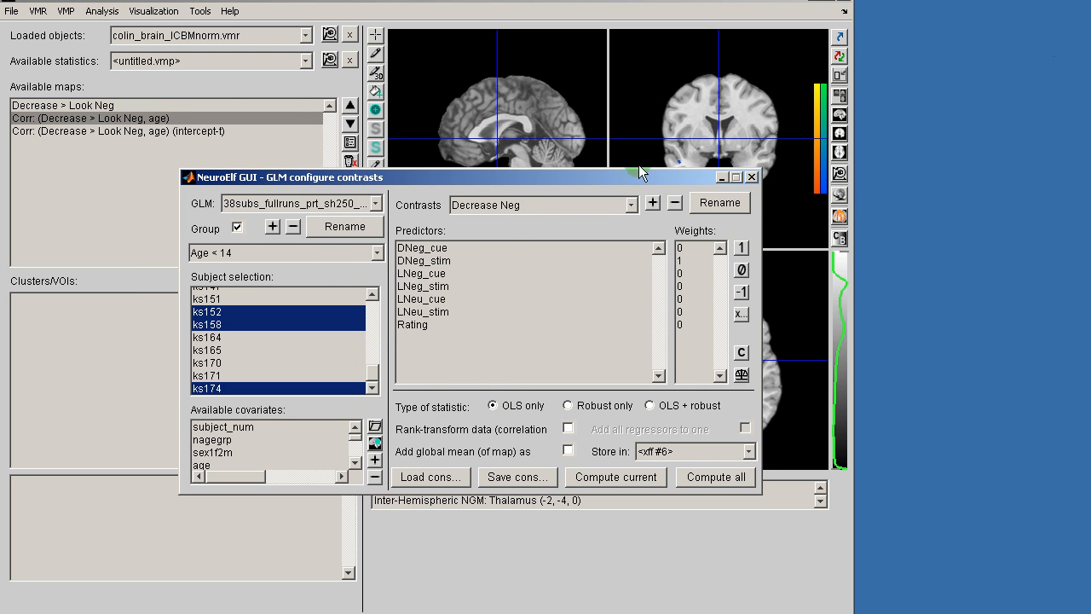
left_click(714, 176)
left_click(160, 105)
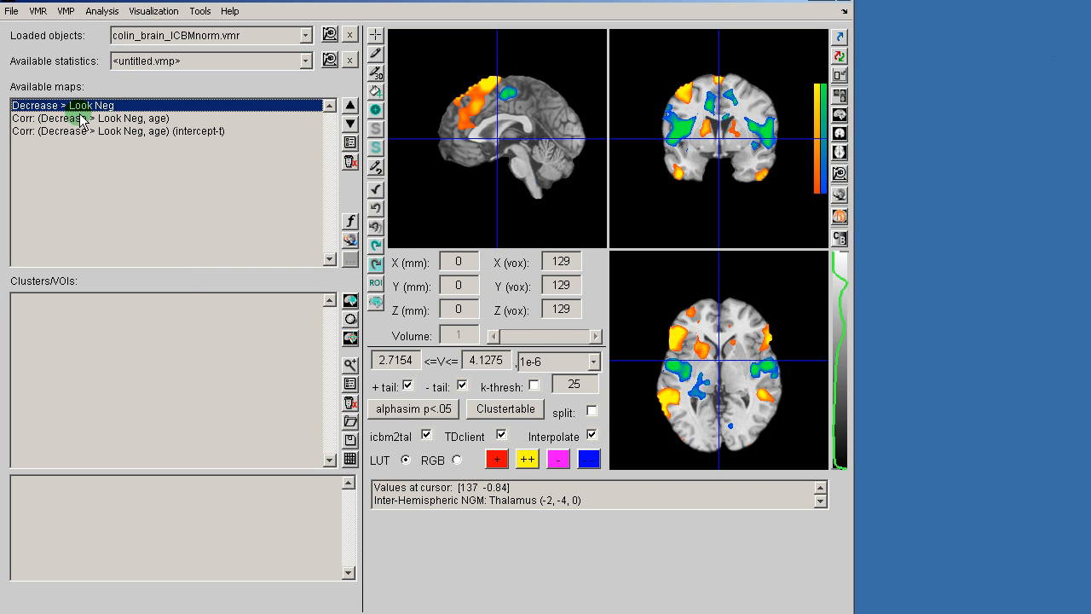
Step: Show the age-correlation map and centre the crosshair on the left inferior frontal cluster
left_click(118, 118)
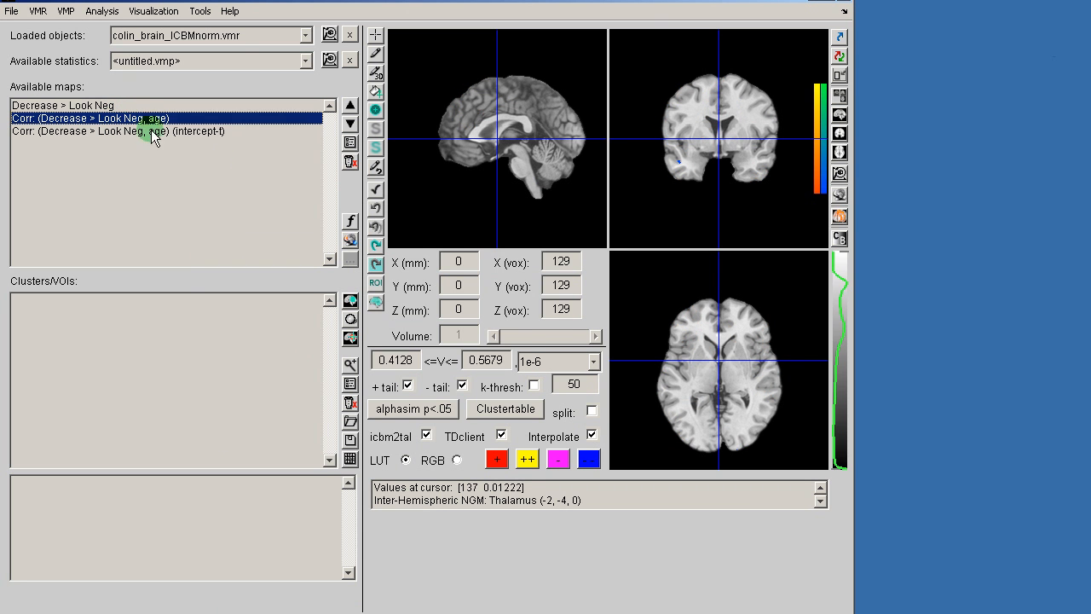
left_click(690, 107)
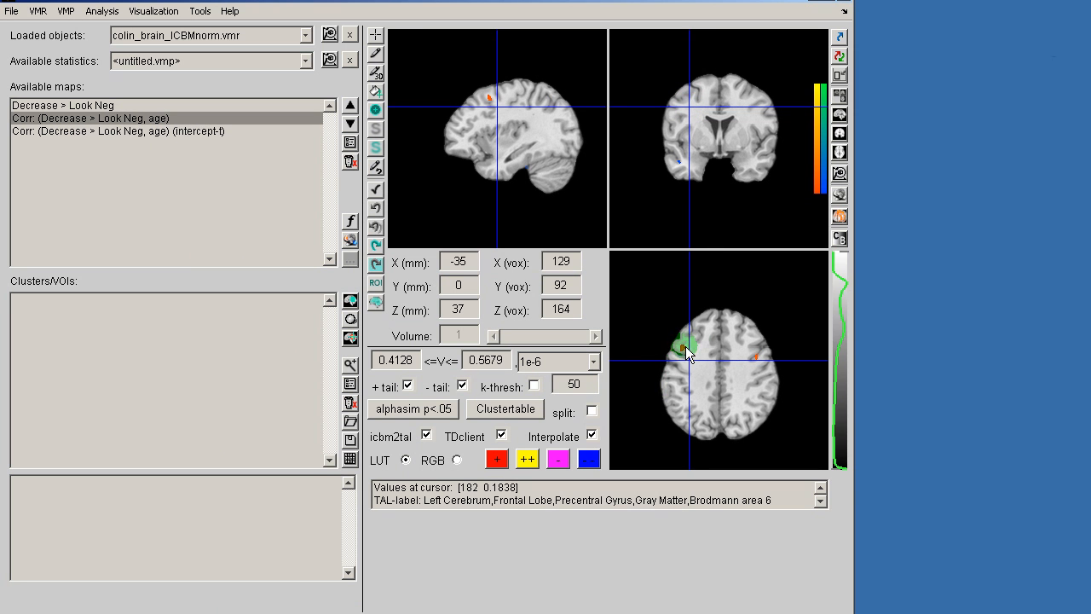
left_click(682, 346)
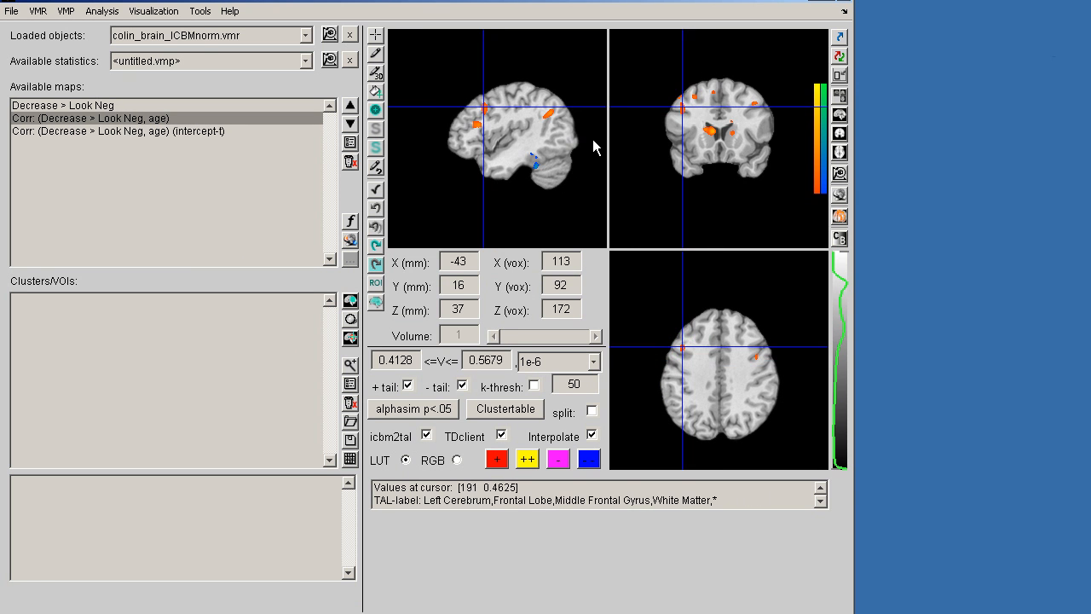
left_click(476, 125)
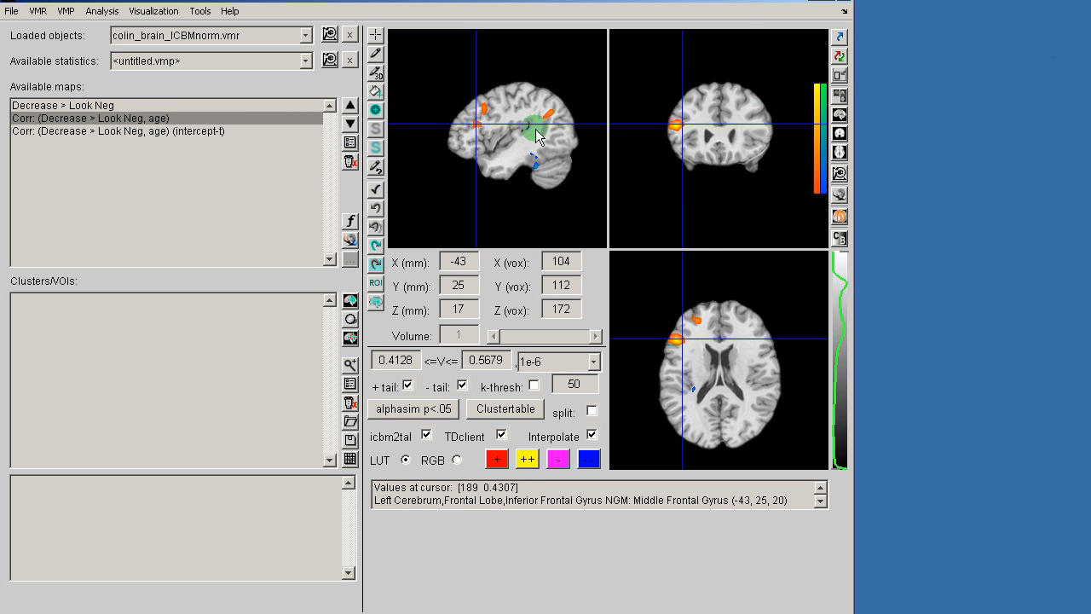
left_click(676, 126)
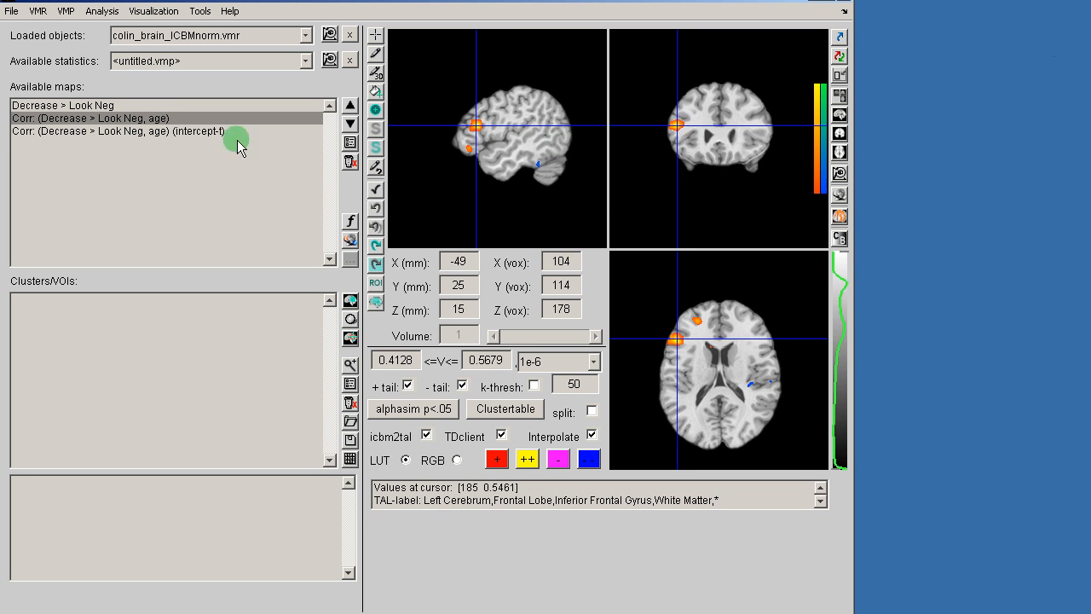
Step: Compare against the Decrease > Look Neg map, finishing on the age-correlation intercept-t map
left_click(124, 132)
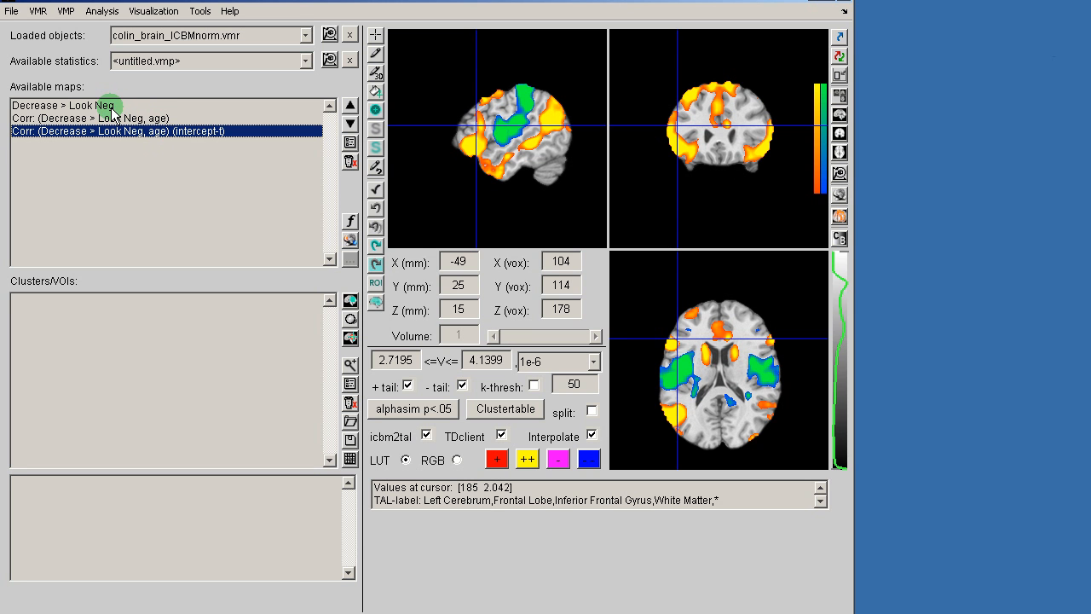
left_click(113, 106)
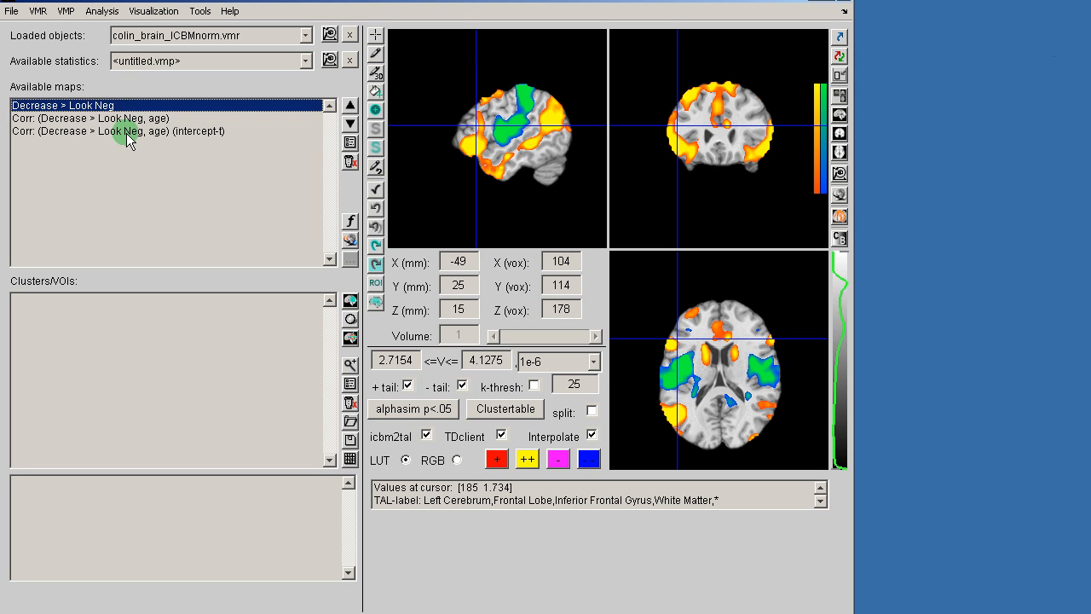
left_click(128, 132)
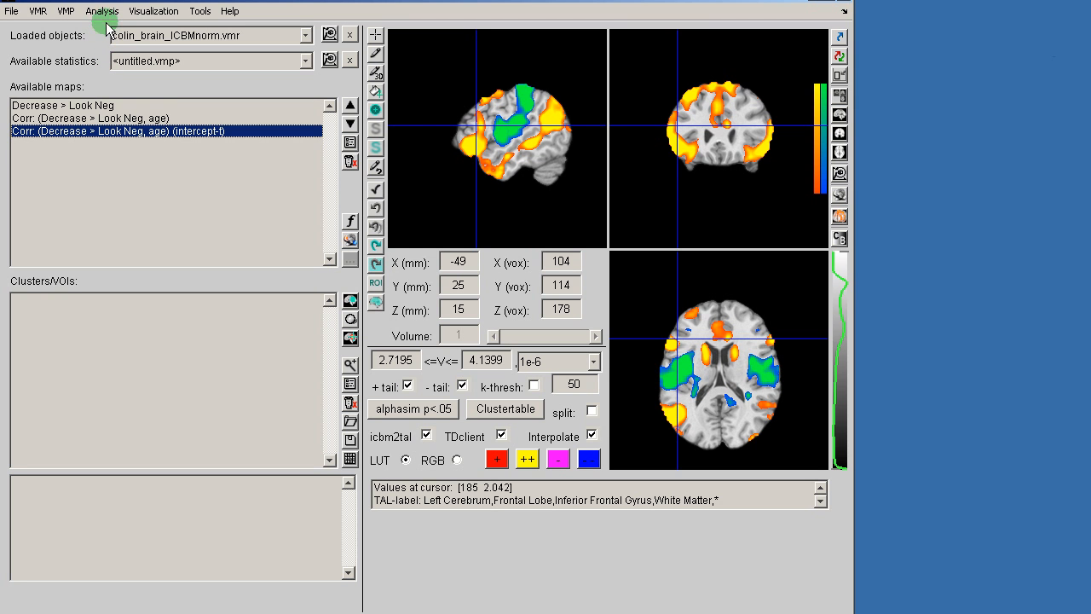
Step: Switch back to the 38-subject GLM and bring up its beta plot window
left_click(213, 60)
left_click(217, 81)
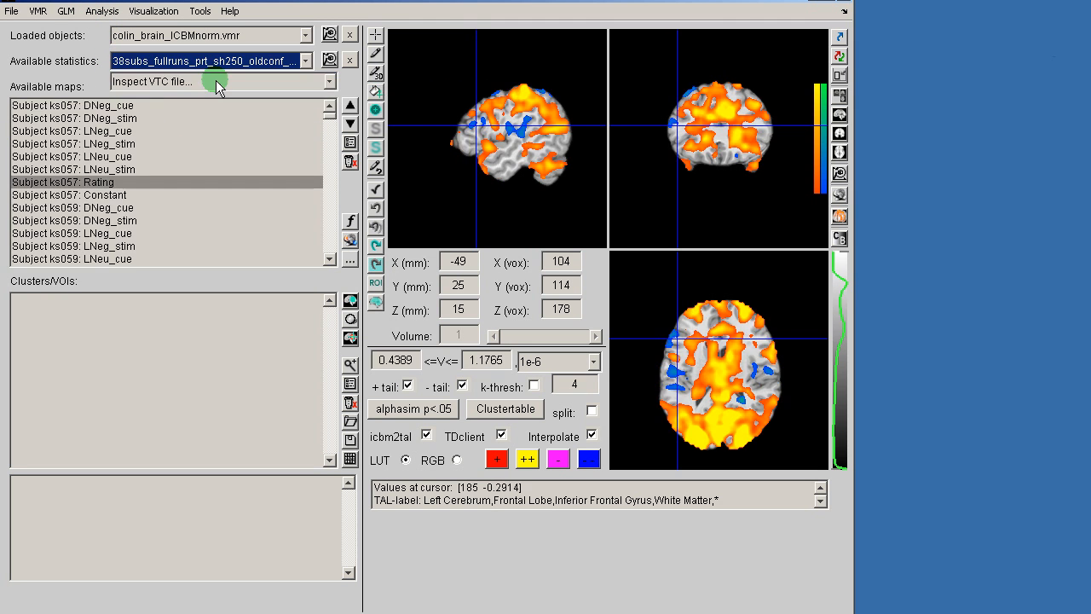
left_click(68, 12)
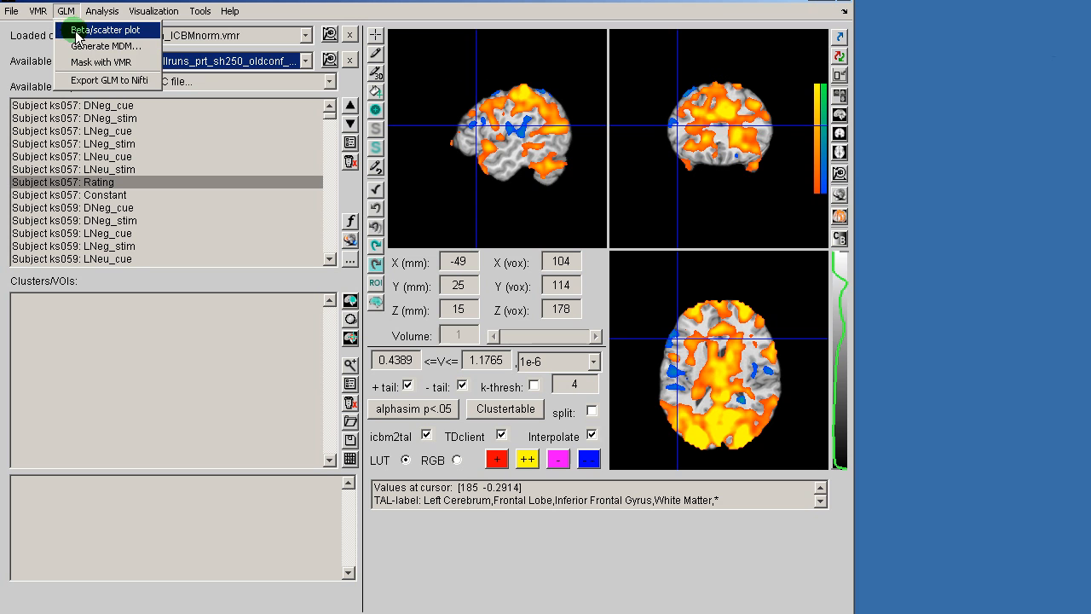
left_click(78, 33)
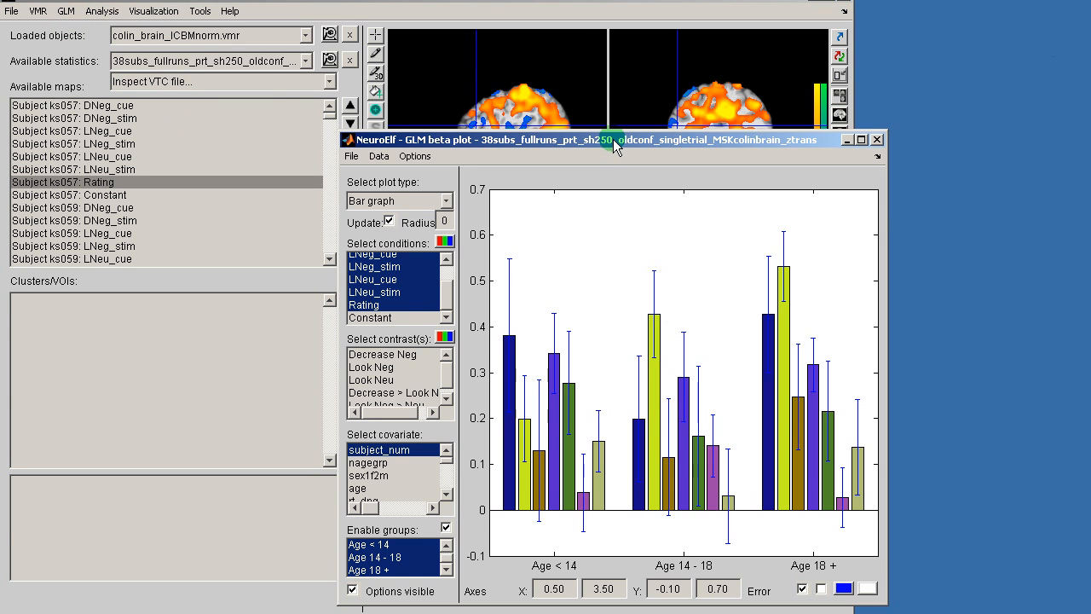
Step: Place the un-maximized brain viewer at upper left with the beta plot window beside it
left_click_drag(601, 135, 755, 53)
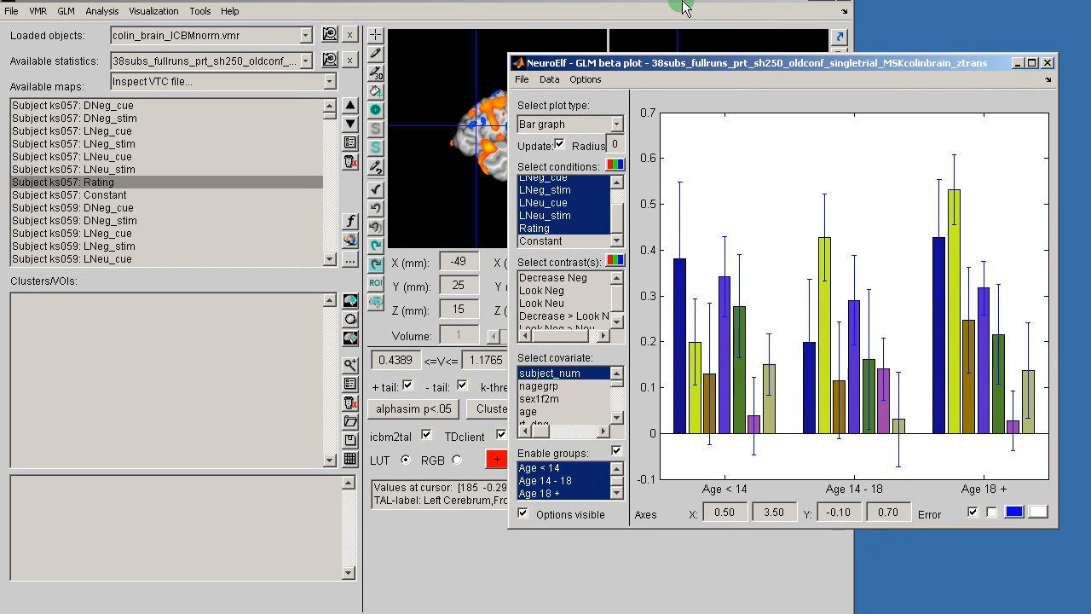
left_click(662, 20)
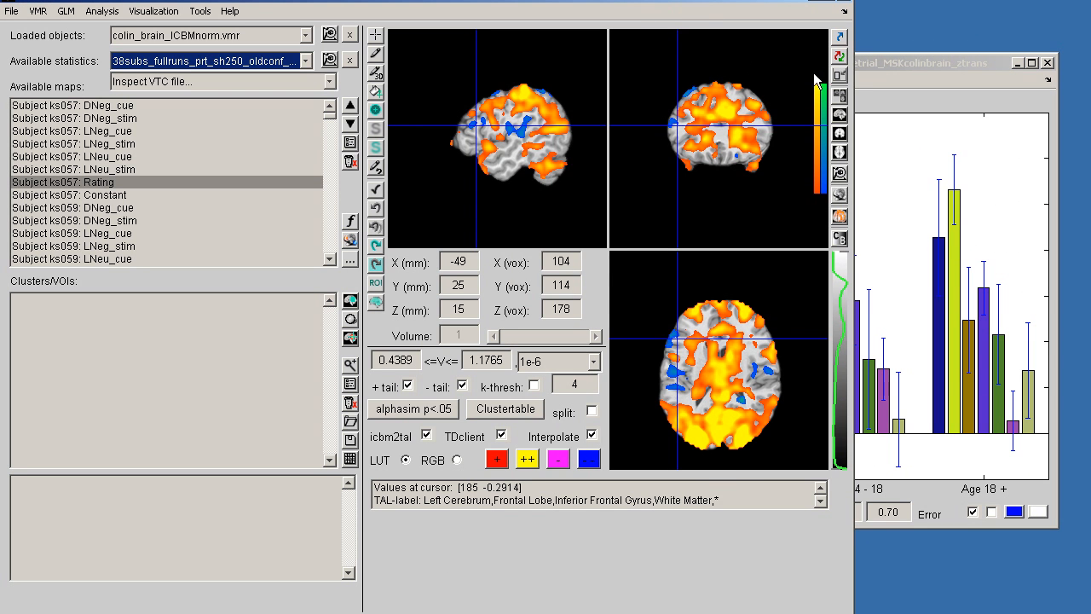
left_click(839, 76)
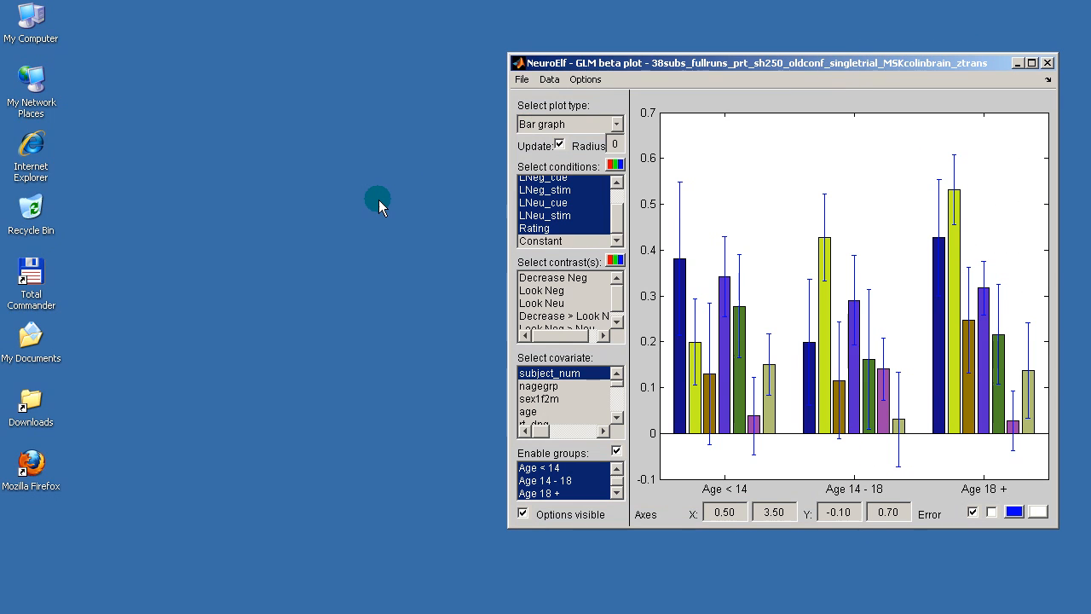
left_click_drag(341, 116, 352, 48)
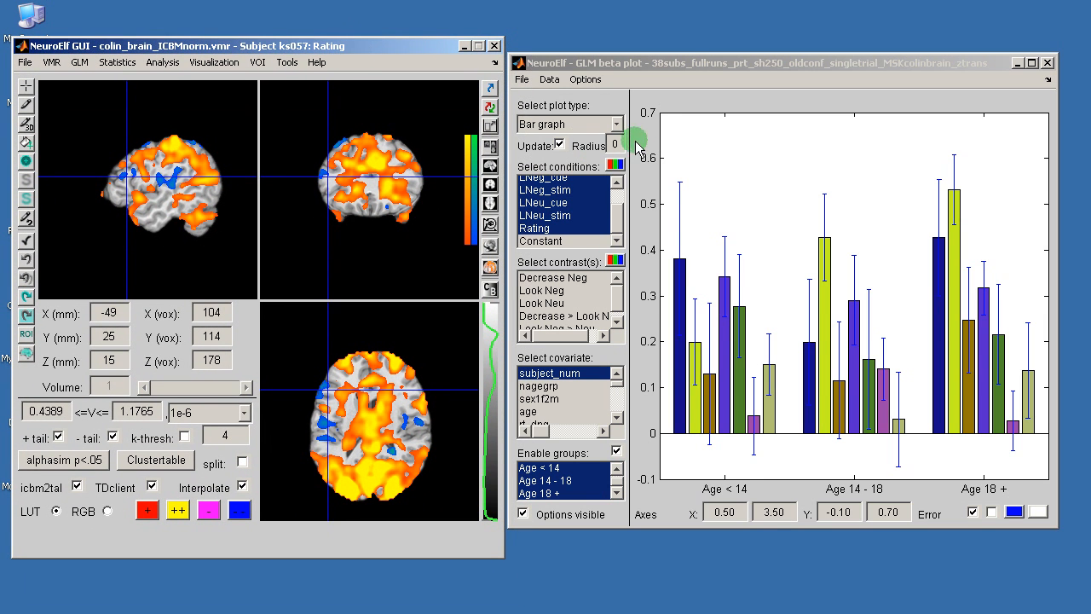
left_click_drag(684, 62, 702, 61)
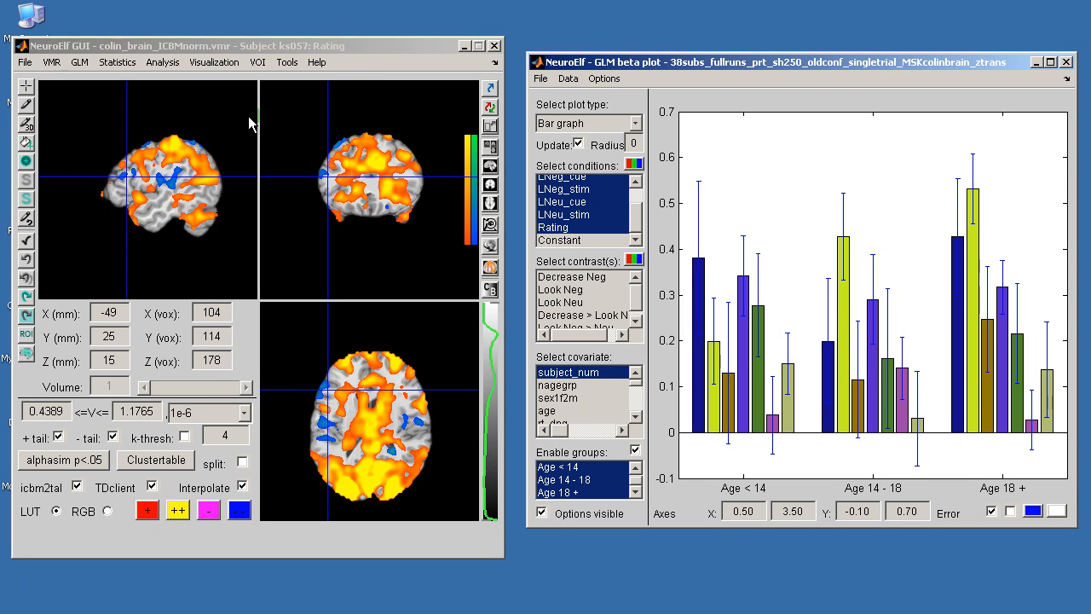
left_click(117, 63)
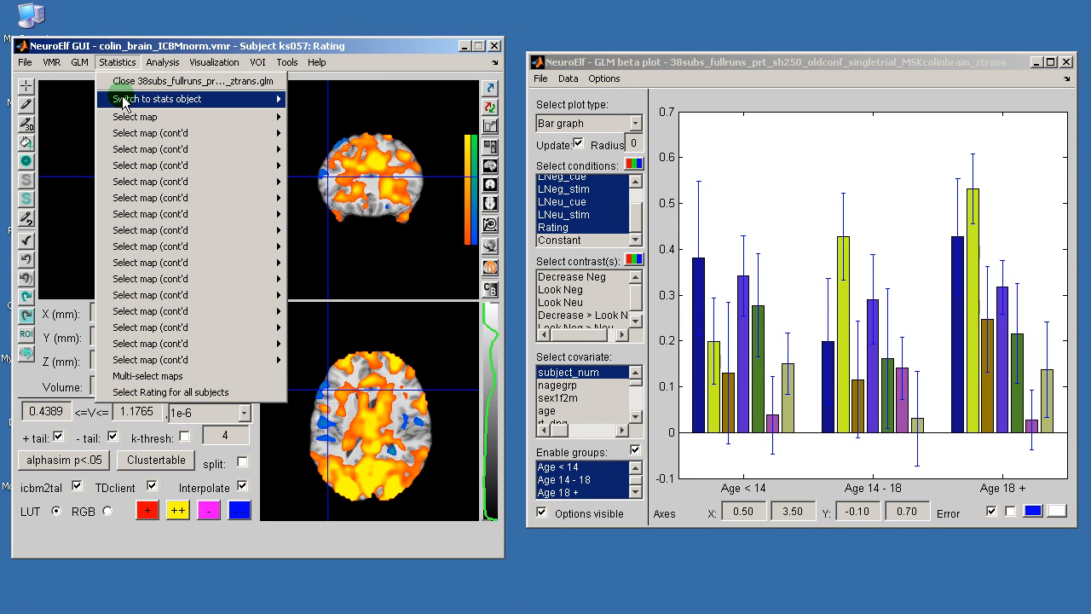
Step: Switch to the untitled.vmp map set and display the Corr: (Decrease > Look Neg, age) map
mouse_move(123, 99)
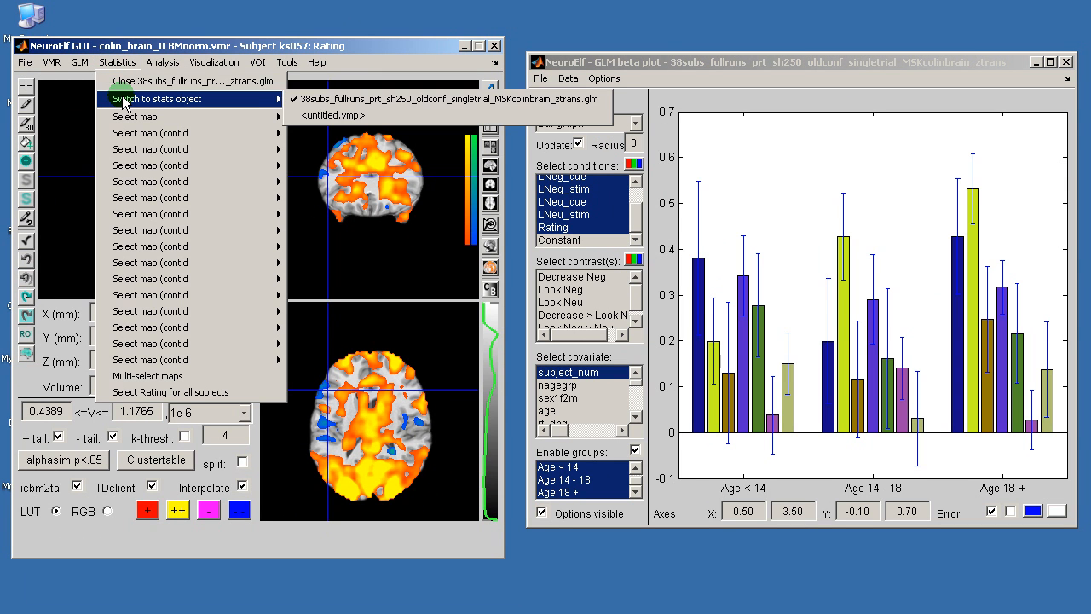
left_click(348, 117)
left_click(120, 65)
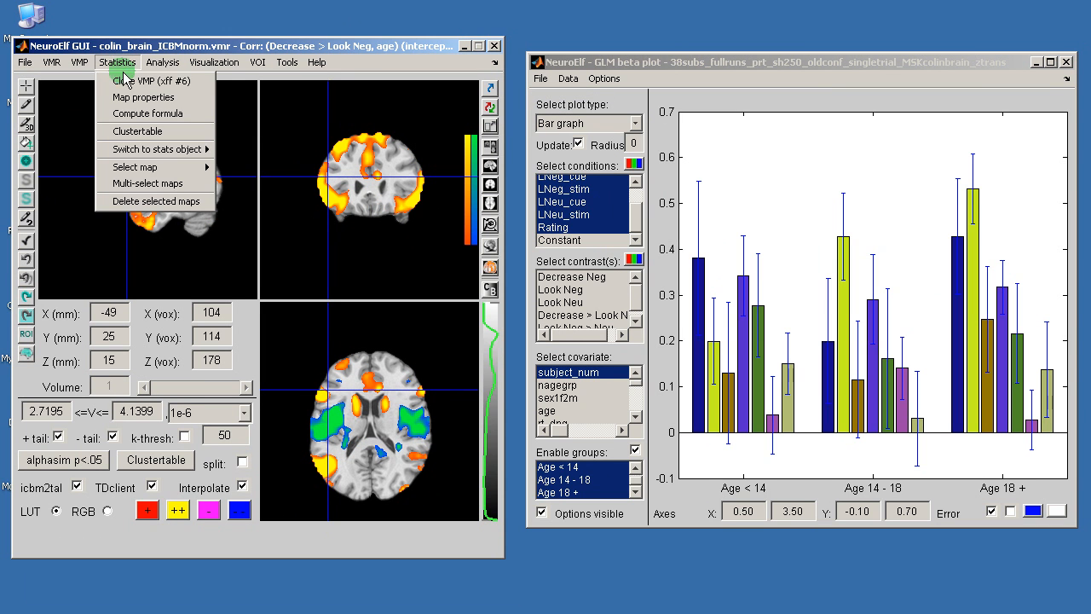
mouse_move(149, 167)
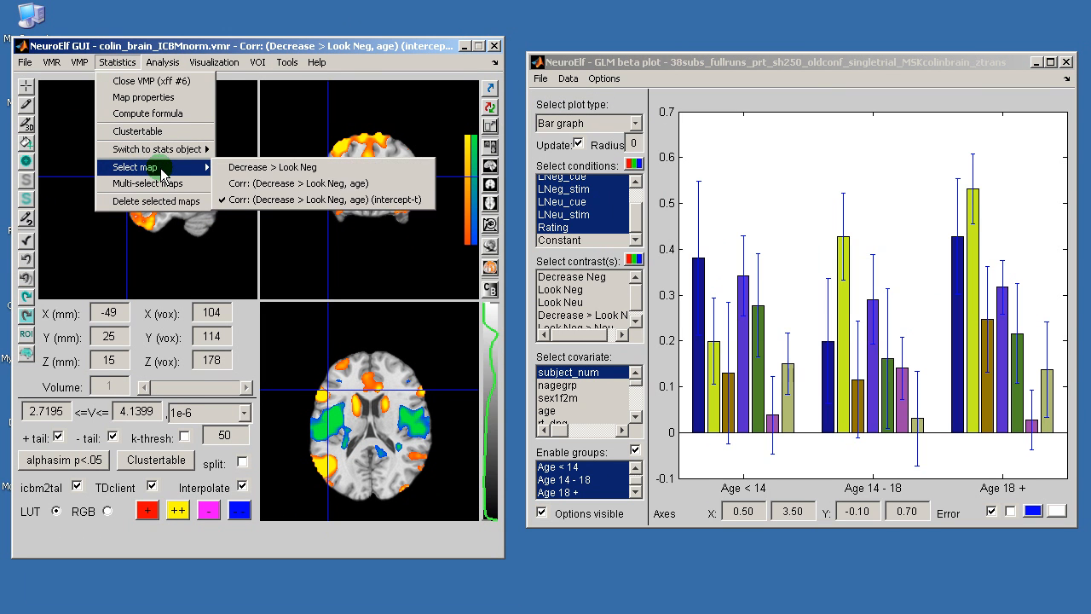
left_click(297, 183)
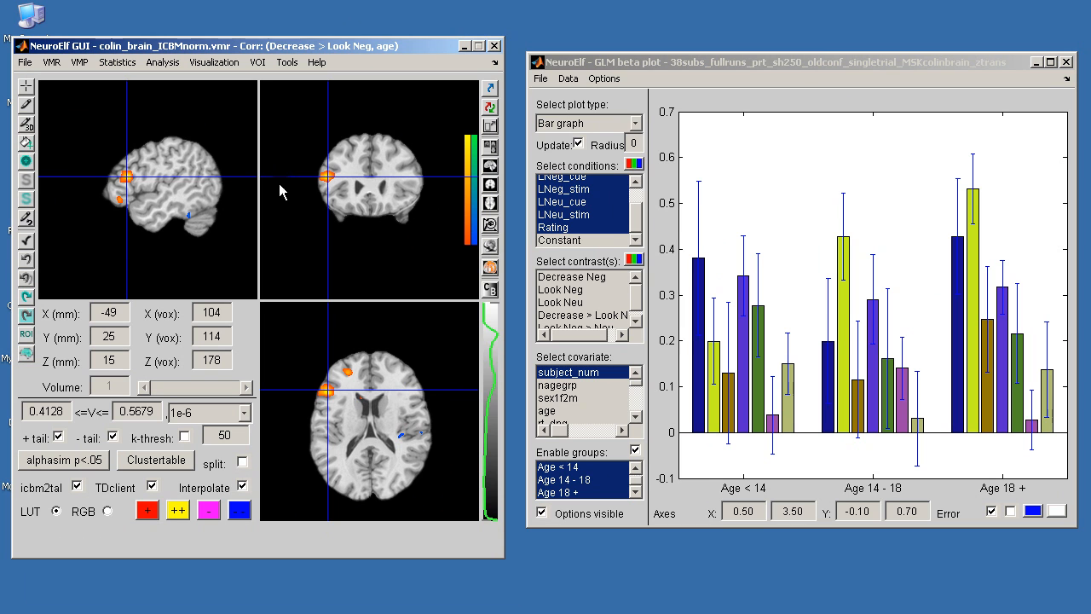
Step: Change the beta plot type from bars to a scatter plot
left_click(635, 127)
left_click(573, 157)
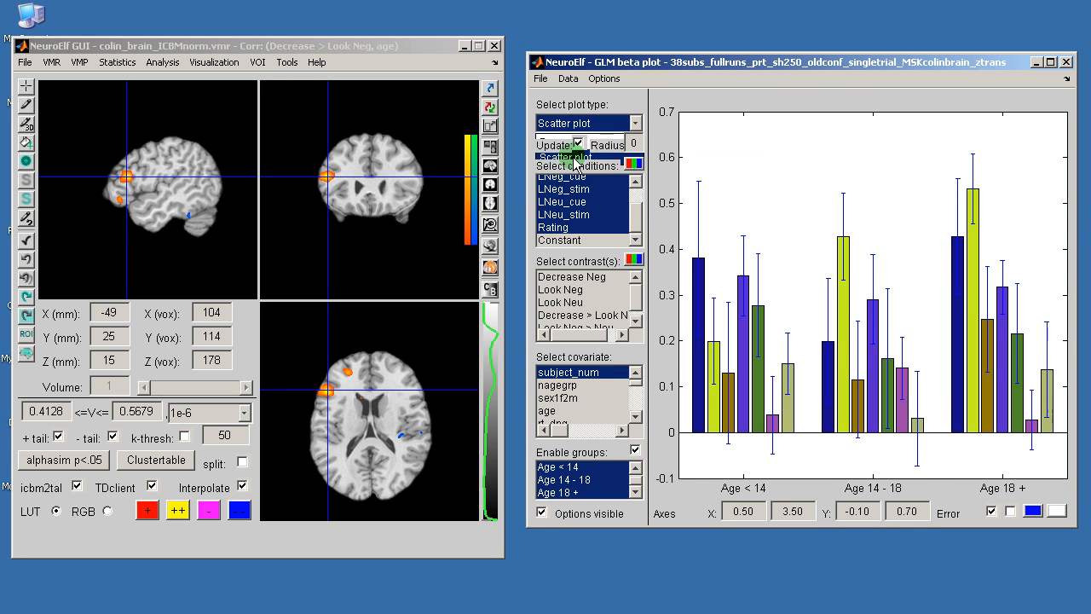
scroll(625, 314, "down", 1)
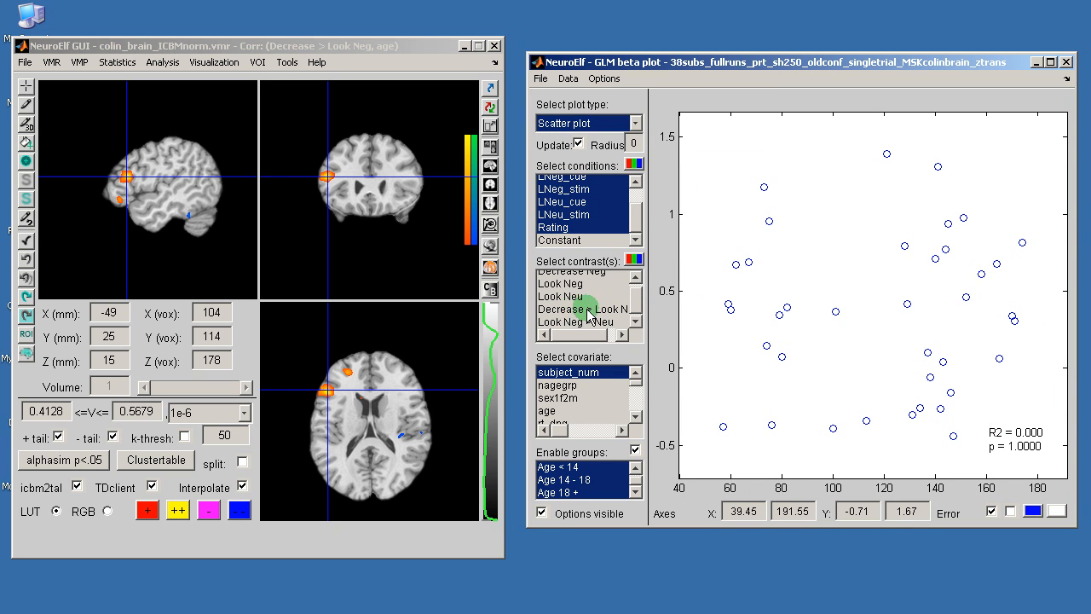
Step: Plot the Decrease > Look Neg contrast against age, giving R2 = 0.279 and p = 0.0008
left_click(600, 311)
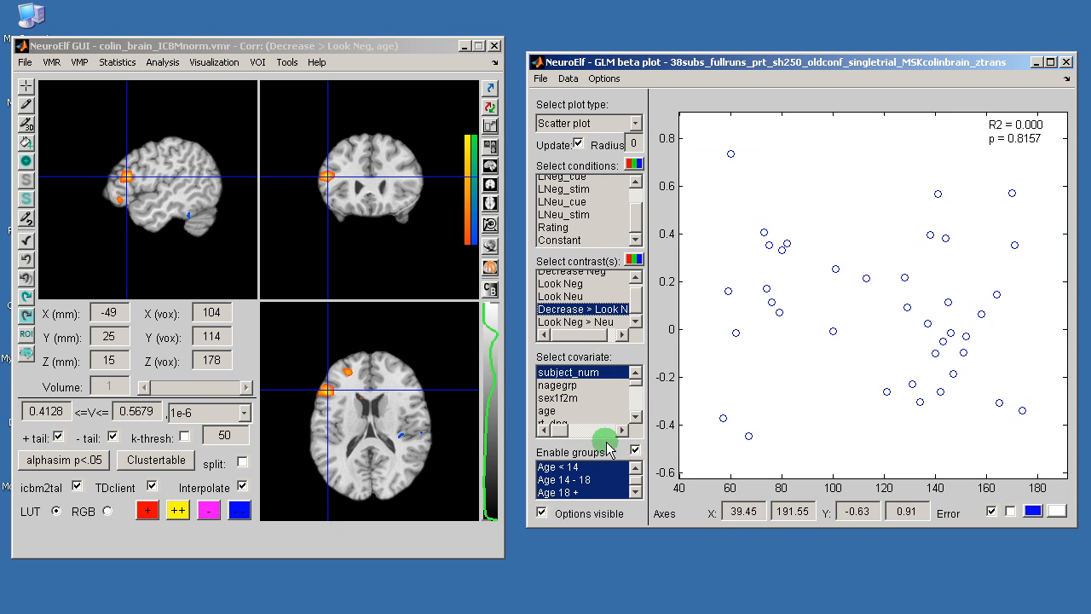
left_click(576, 413)
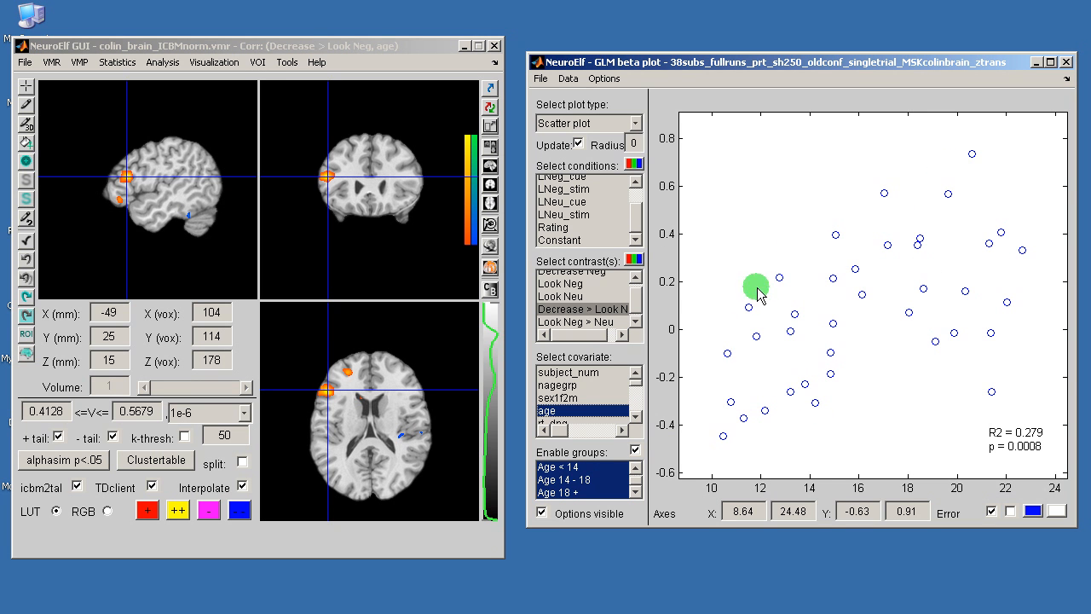
left_click(605, 79)
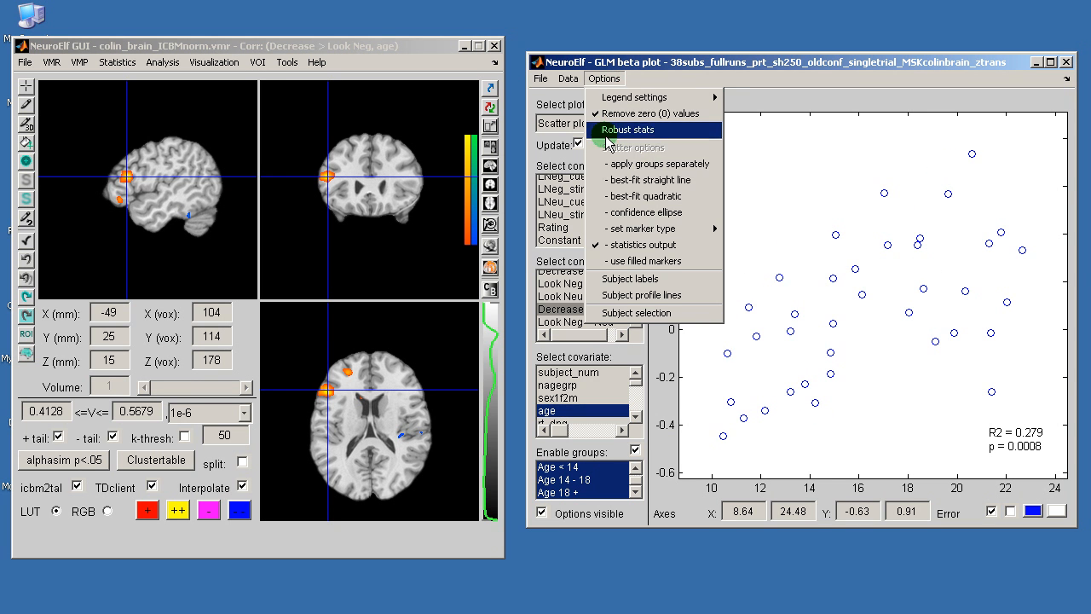
Step: Add a best-fit straight line to the age scatter plot, leaving legend settings unchanged
left_click(629, 182)
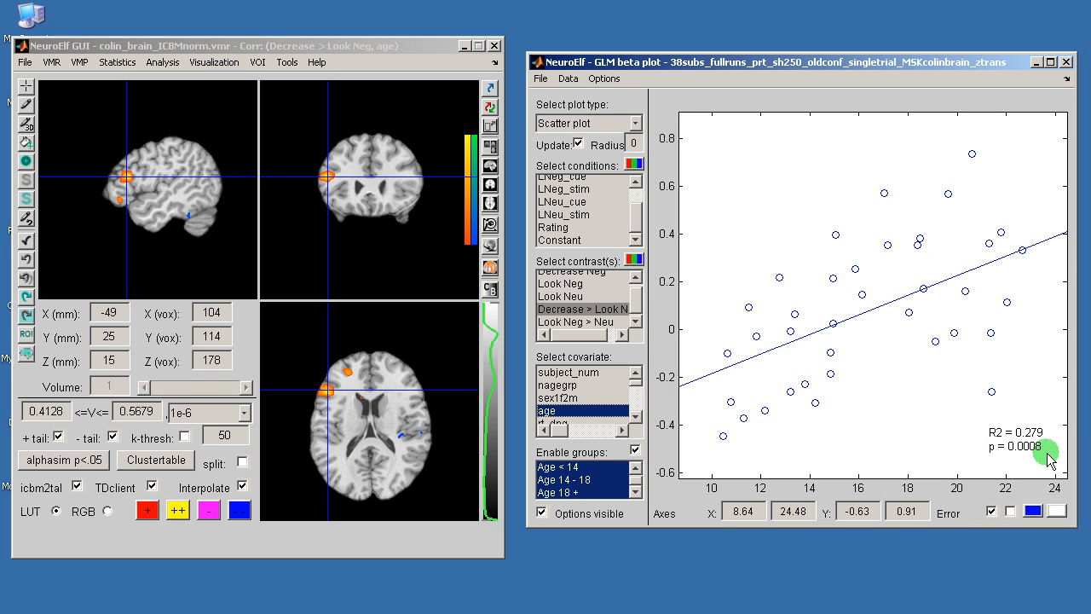
left_click(605, 79)
mouse_move(603, 101)
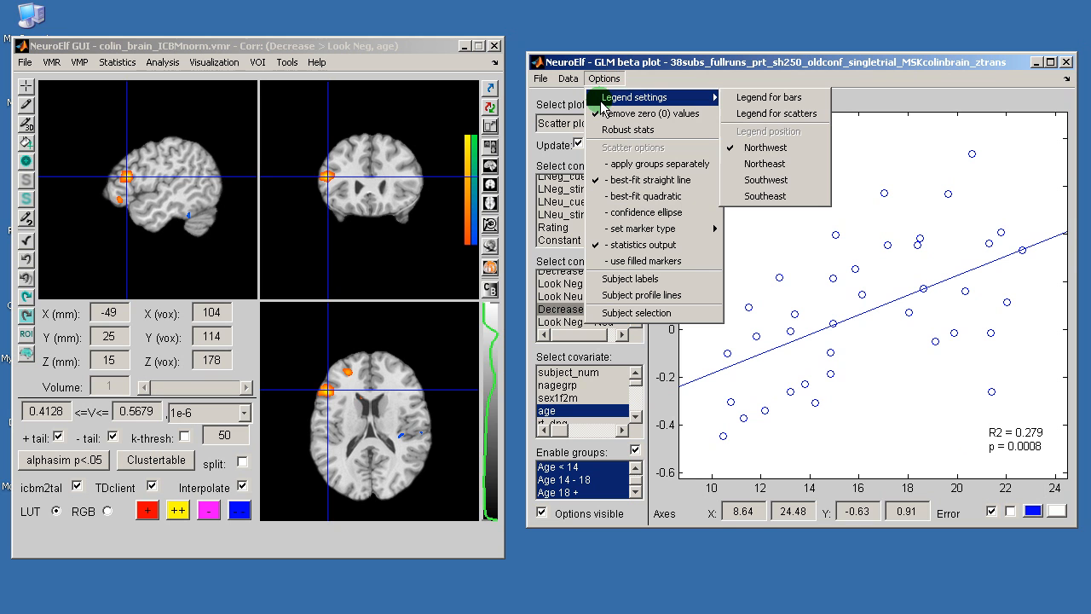
left_click(267, 64)
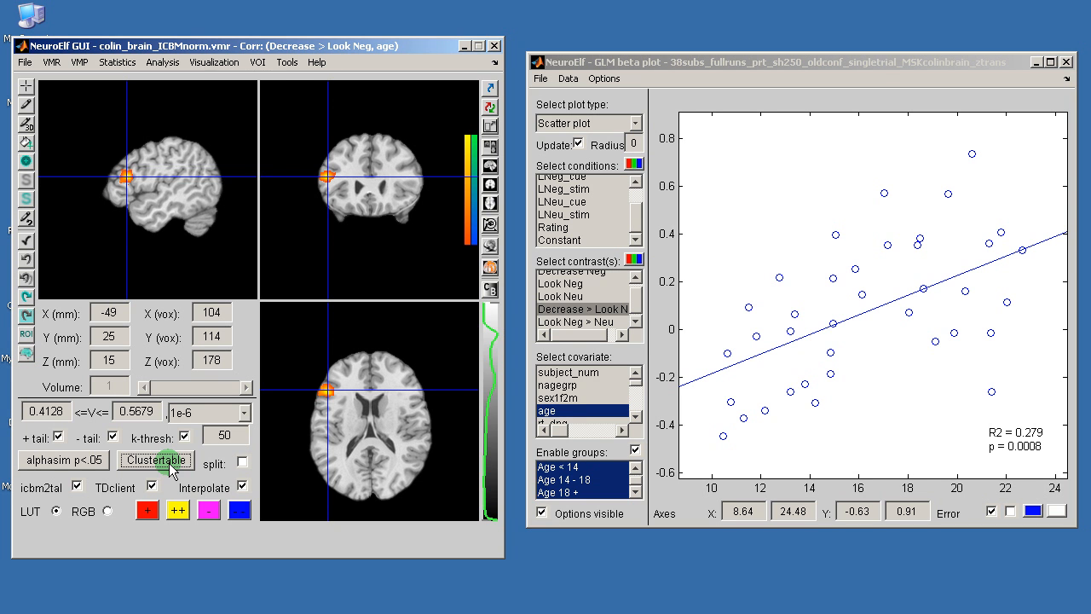
Step: Select Cluster0001 so the crosshair jumps to the left inferior frontal gyrus peak (-51/24/15)
left_click(260, 64)
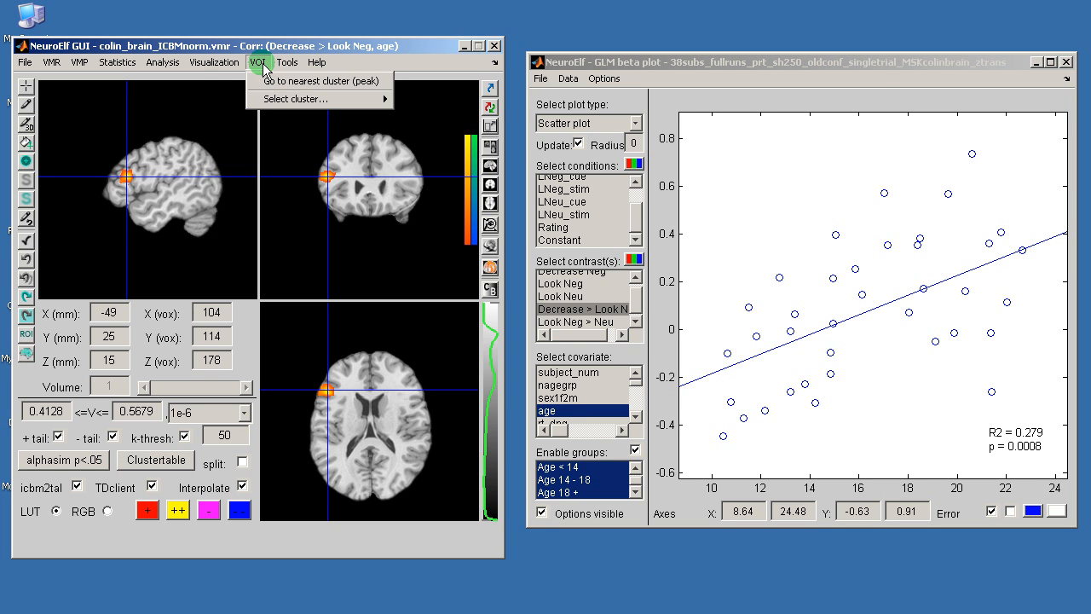
mouse_move(274, 99)
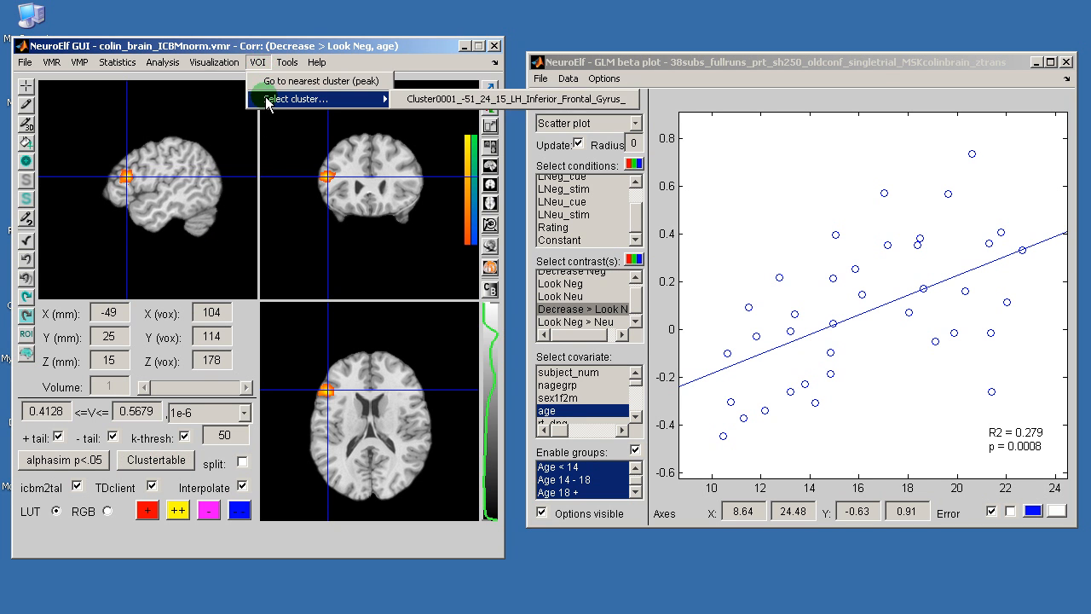
left_click(431, 100)
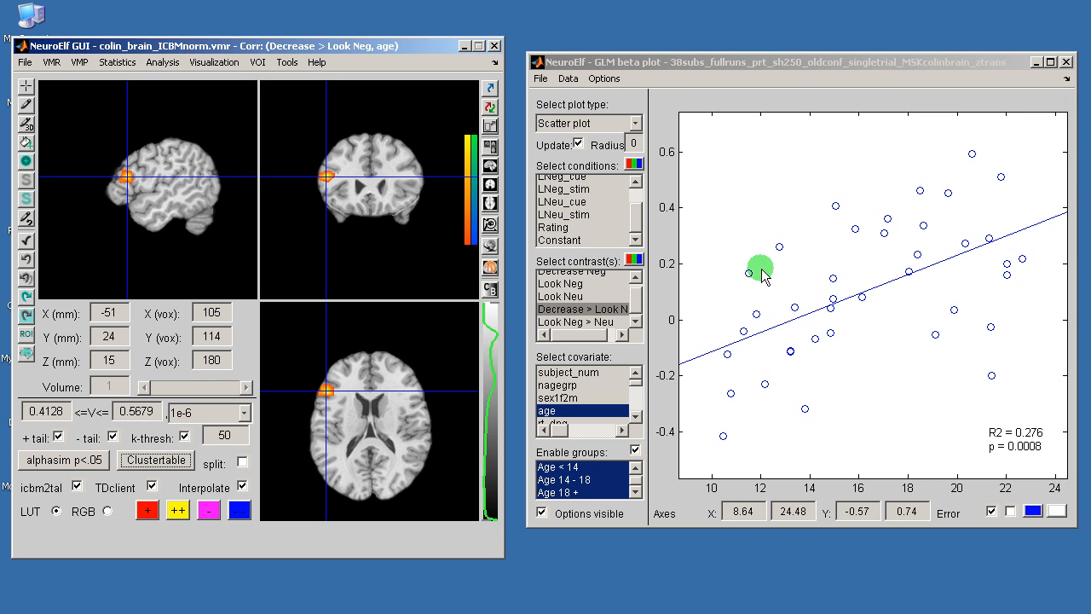
Step: Add a confidence ellipse and label each scatter point with its subject code
left_click(605, 78)
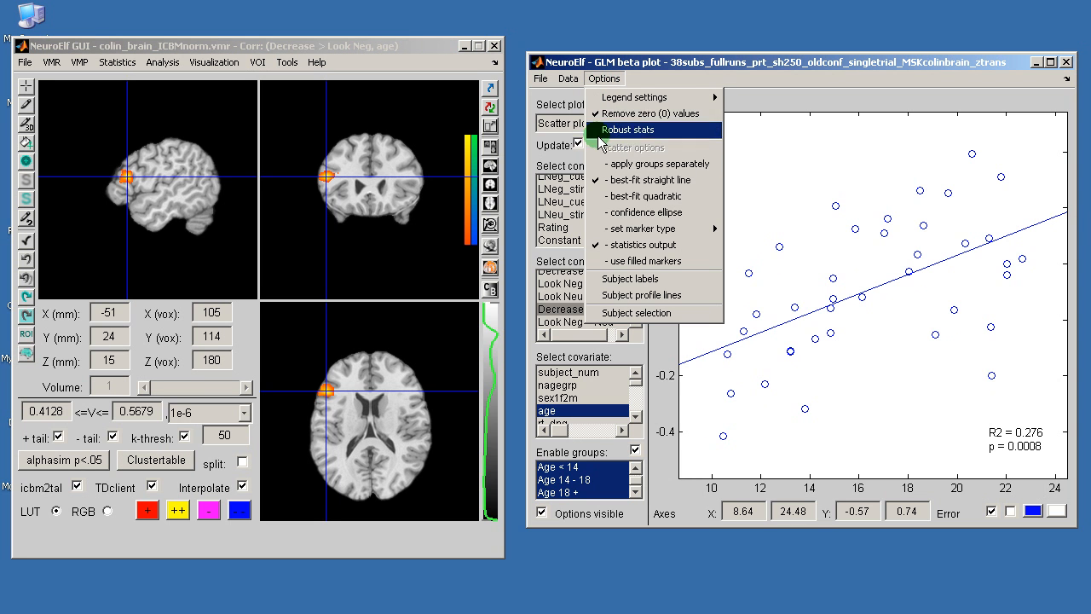
left_click(649, 218)
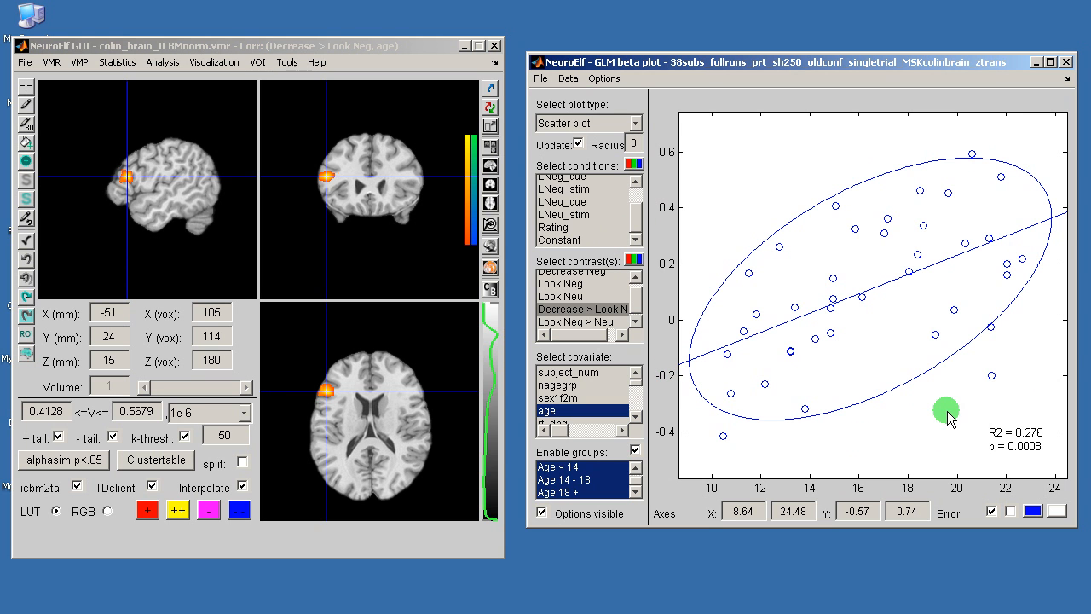
left_click(603, 79)
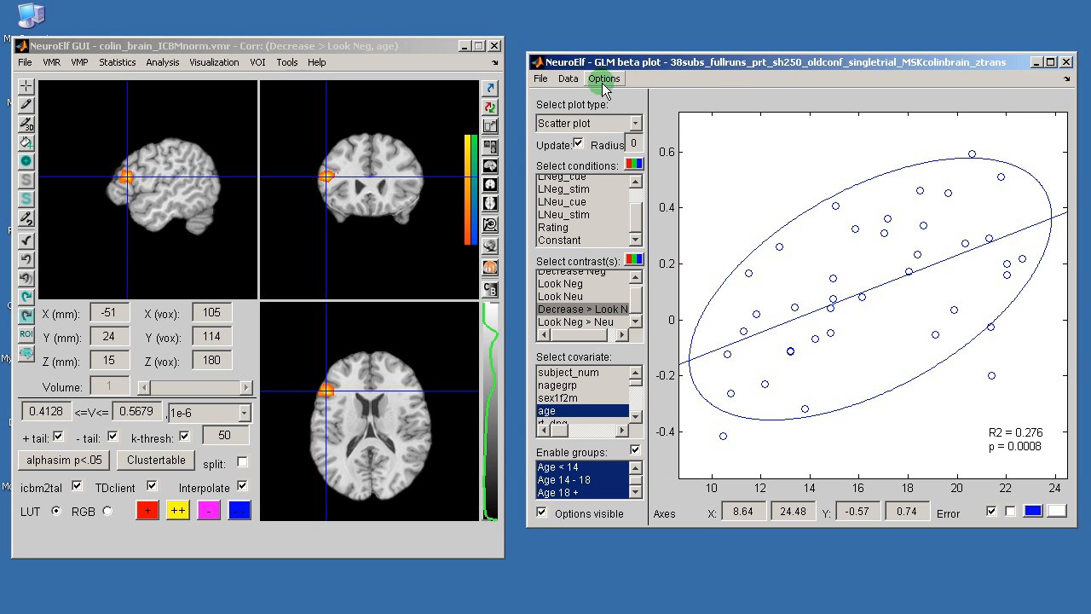
left_click(631, 280)
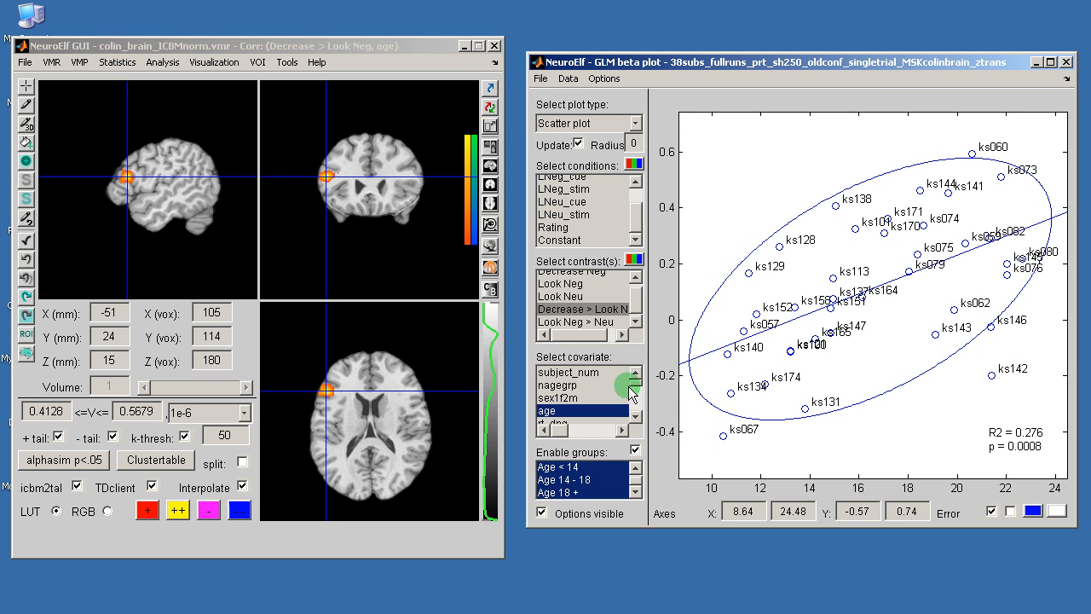
left_click_drag(638, 385, 543, 404)
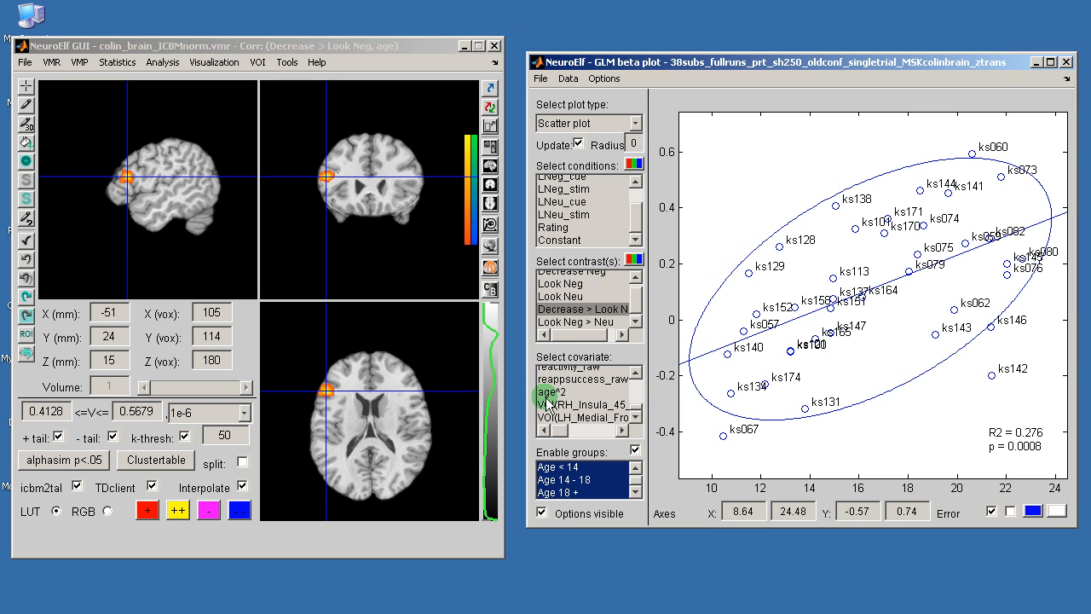
left_click_drag(545, 396, 545, 396)
Step: Start a multi-study GLM contrast for all subjects without a group split, using Decrease > Look Neg
left_click(174, 60)
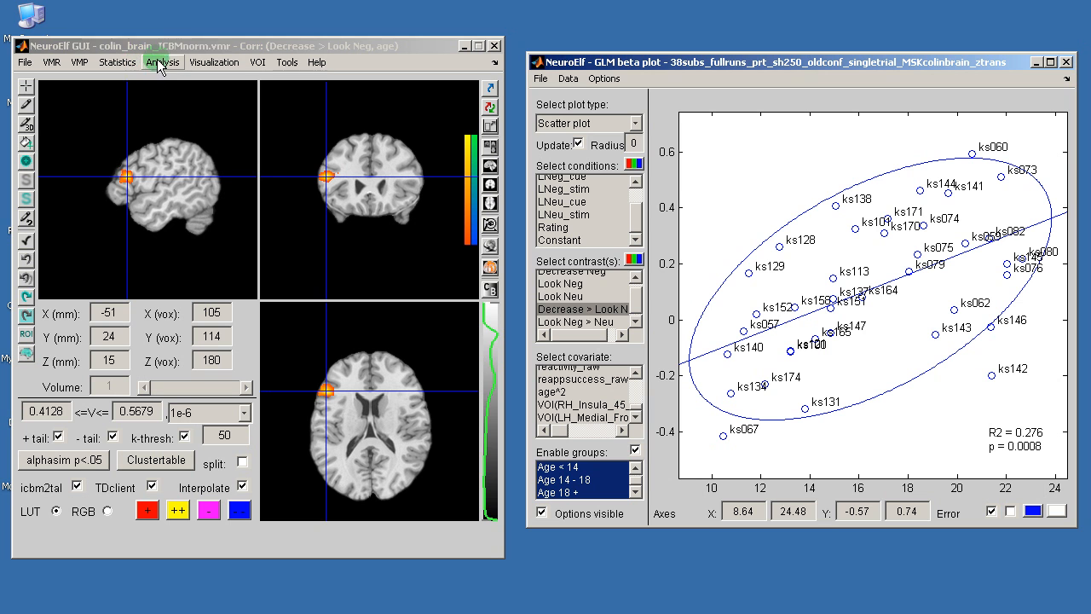
left_click(162, 66)
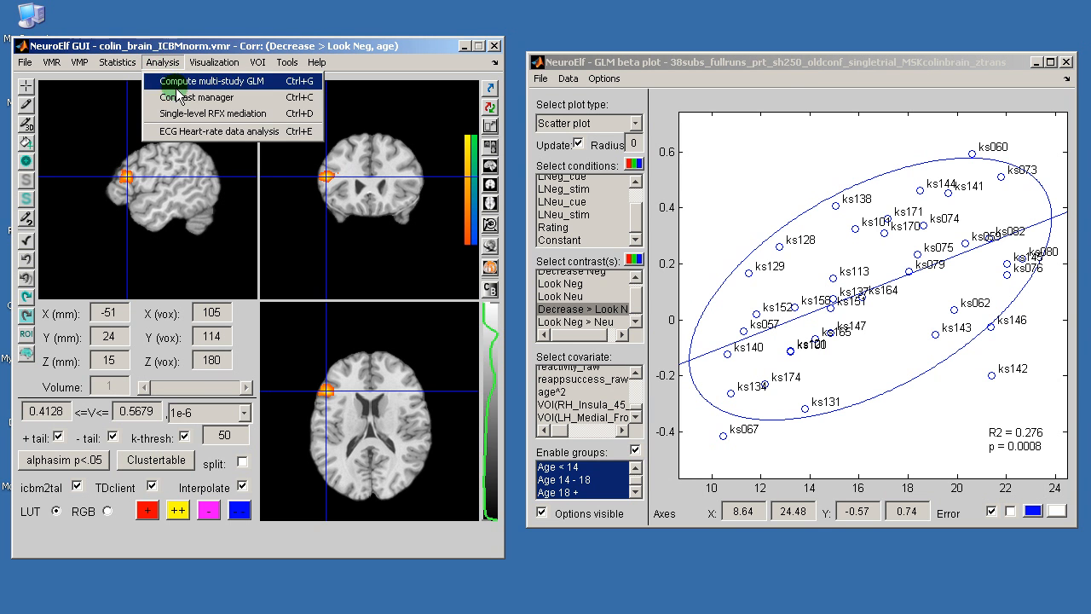
left_click(201, 158)
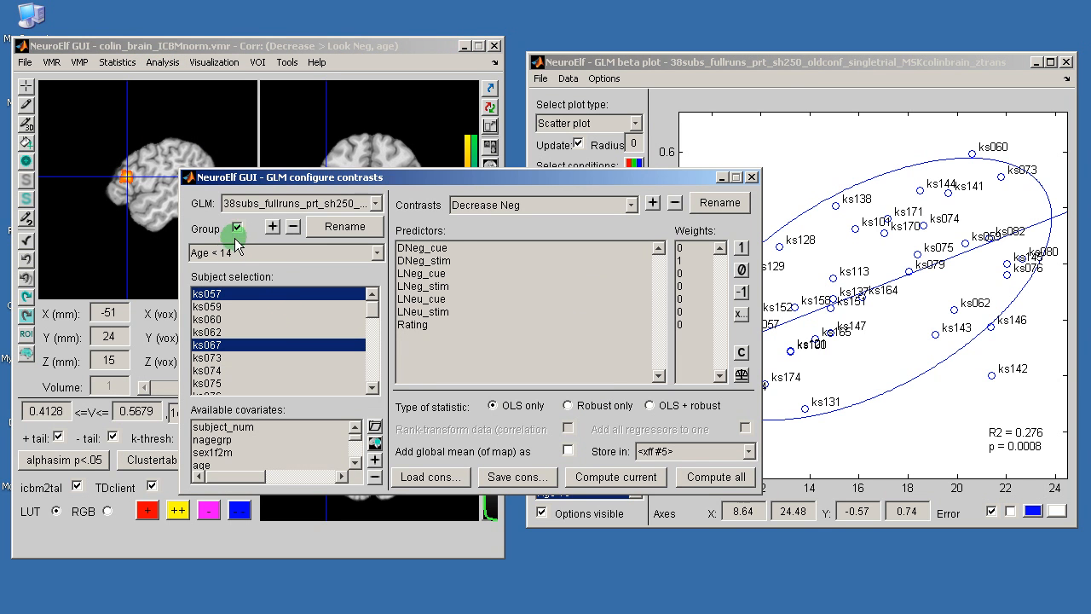
left_click(238, 228)
left_click(486, 213)
left_click(498, 265)
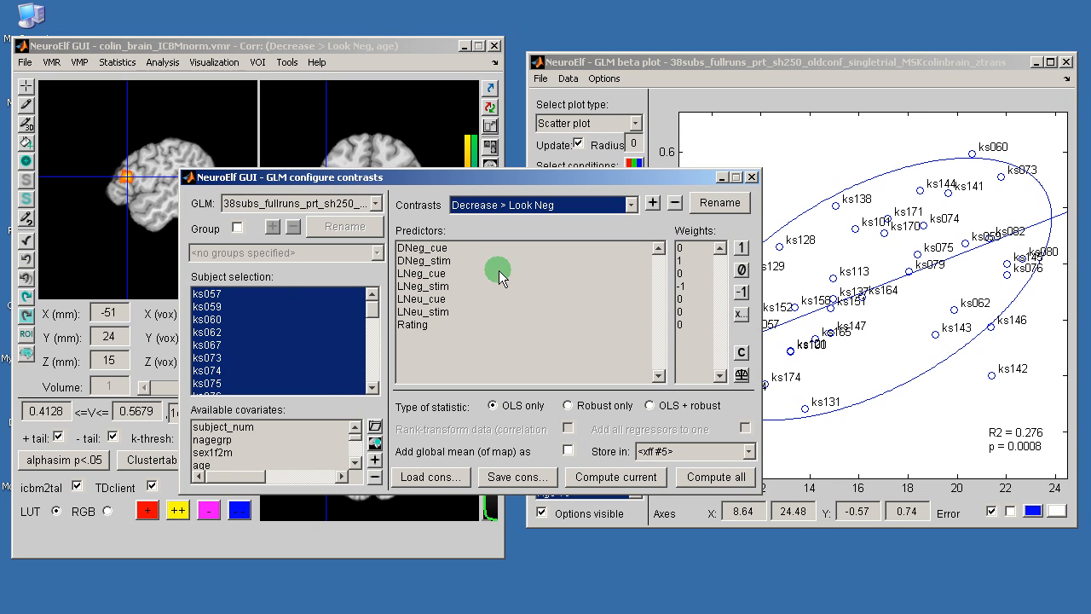
Step: Regress the contrast on age and age^2 together in one model, then close the window
left_click(234, 464)
left_click_drag(355, 437, 355, 464)
left_click(219, 438)
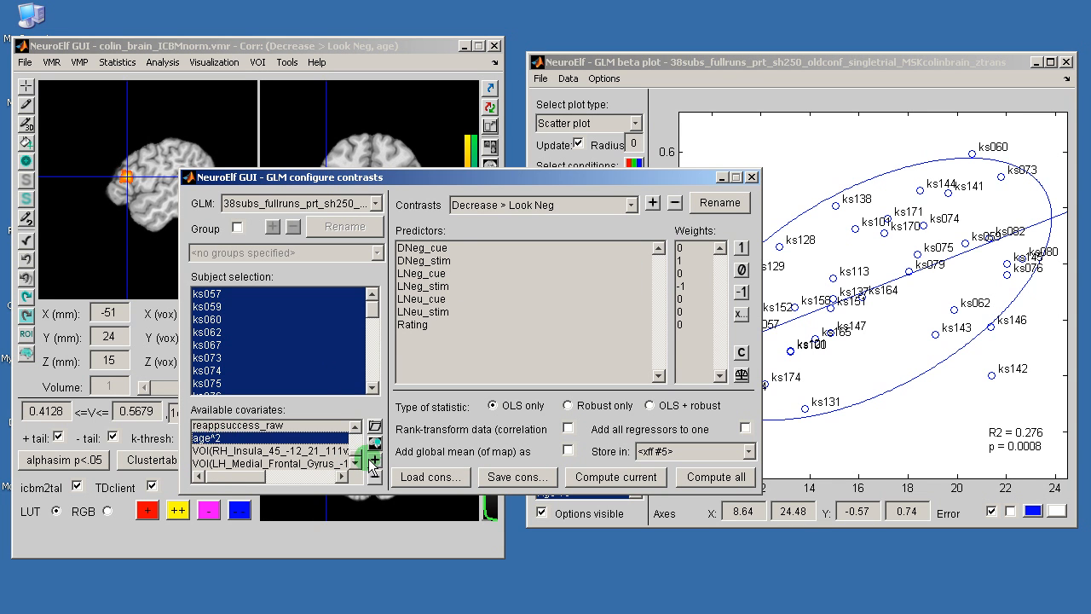
left_click(745, 428)
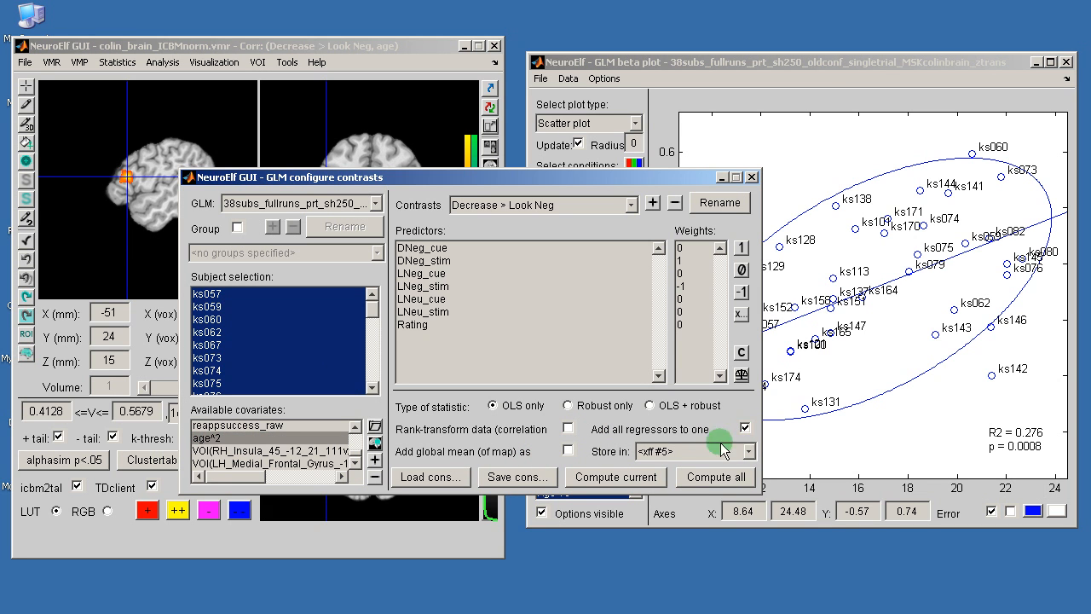
left_click(620, 482)
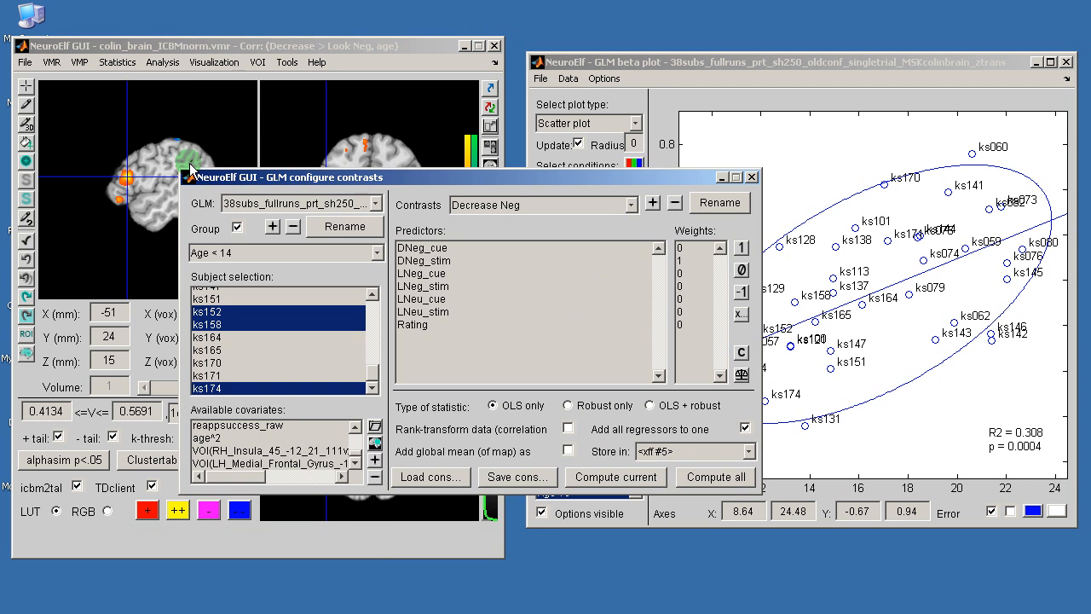
left_click(751, 176)
Step: Display the Corr: (Decrease > Look Neg, age^2) correlation map
left_click(116, 62)
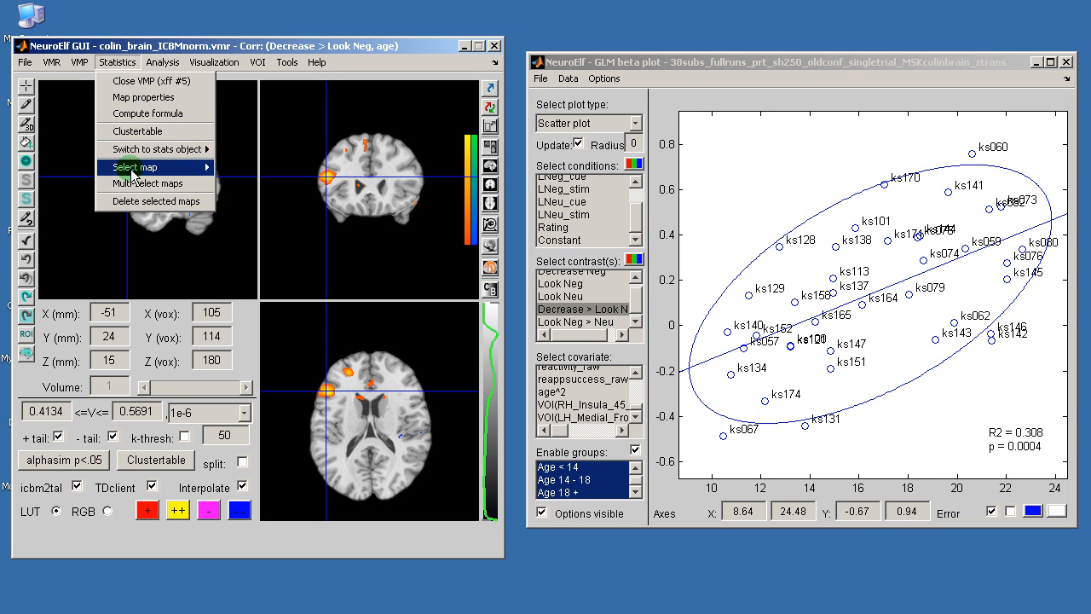
mouse_move(132, 175)
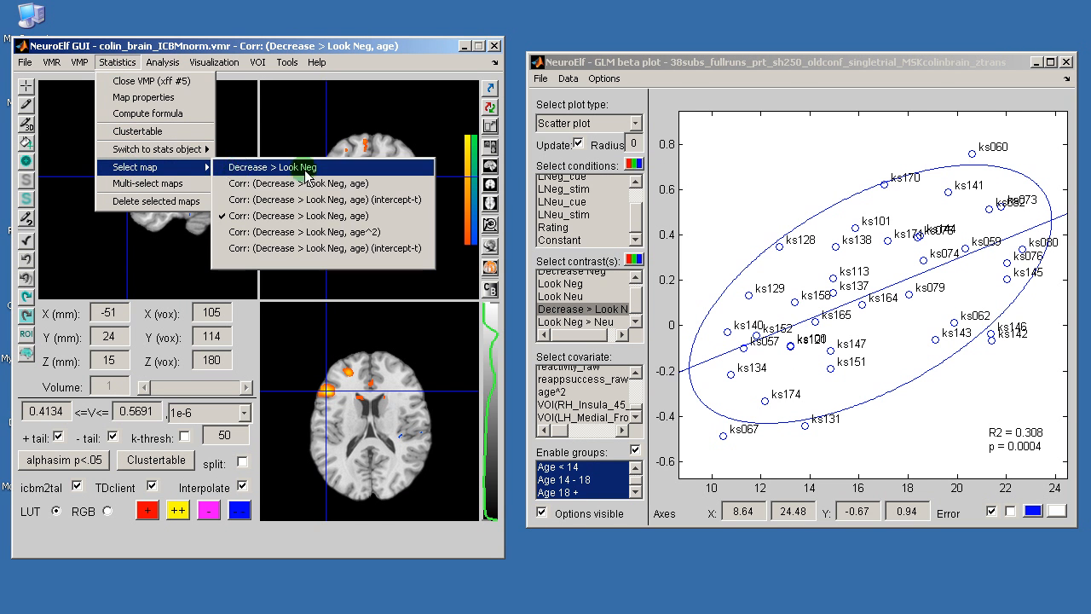
left_click(371, 237)
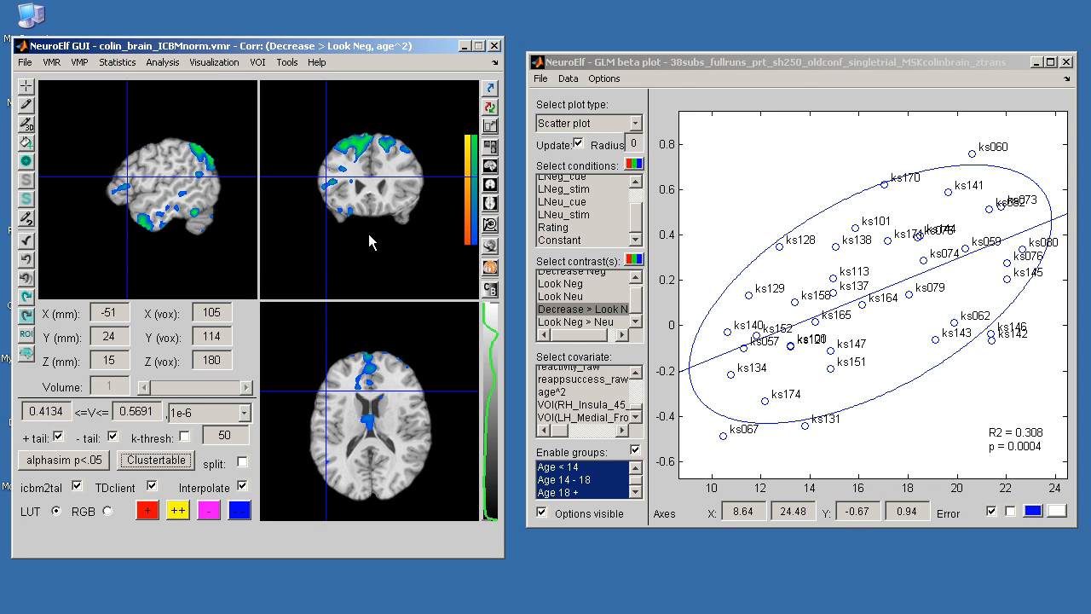
Step: Threshold the map at p 0.0001 with the 50-voxel cluster threshold, then select the remaining blob
left_click(189, 437)
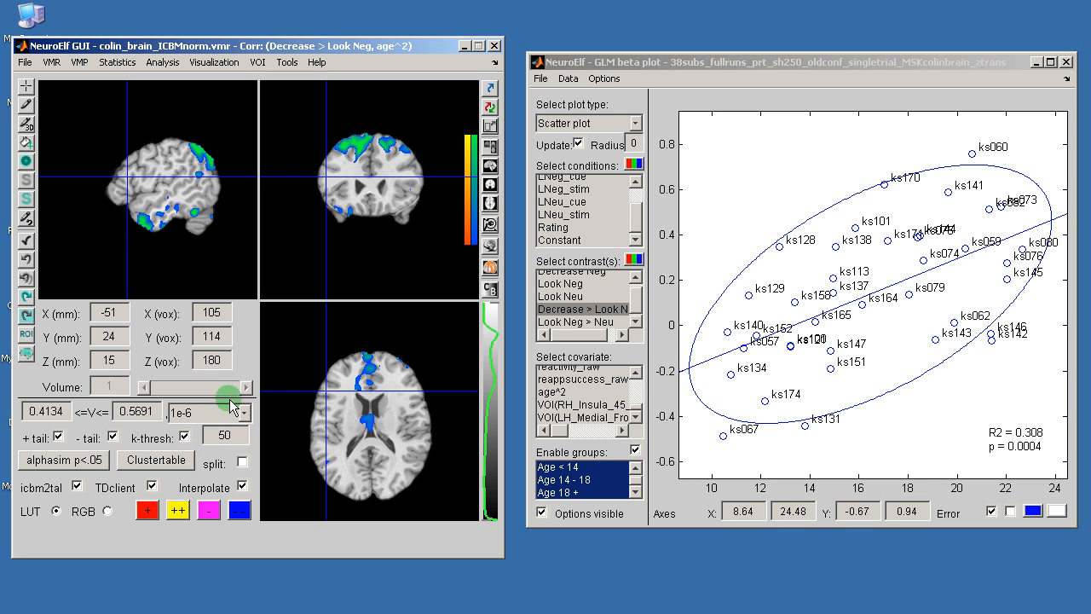
left_click(228, 413)
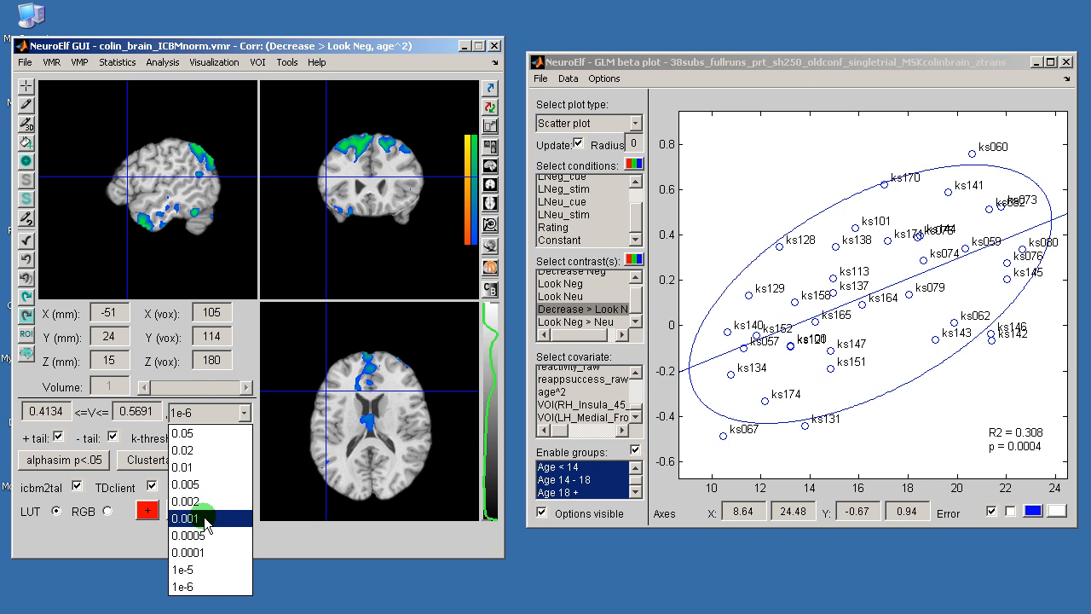
left_click(199, 550)
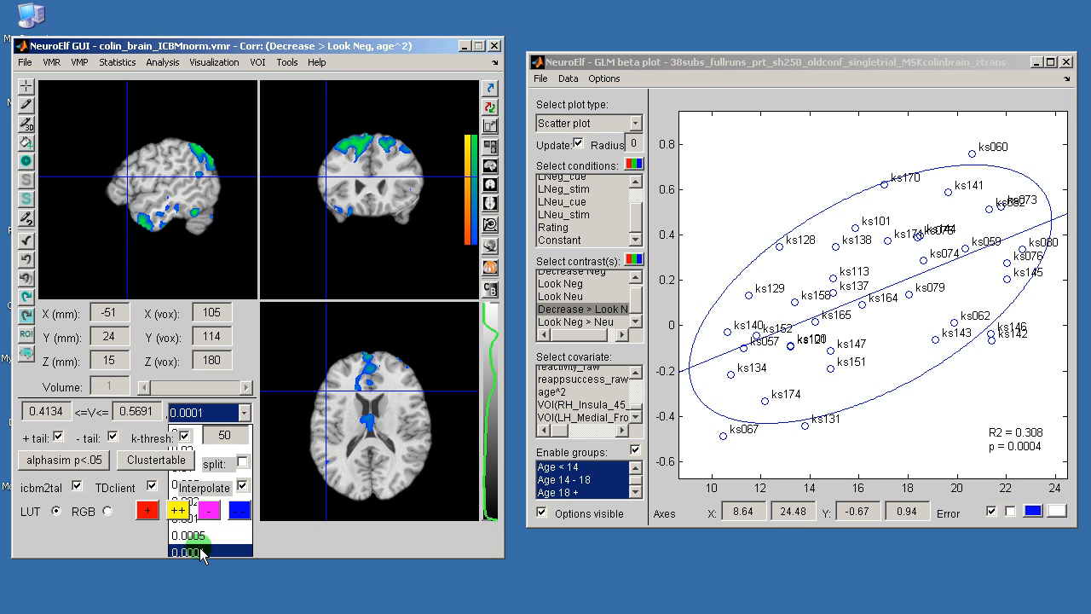
left_click(359, 146)
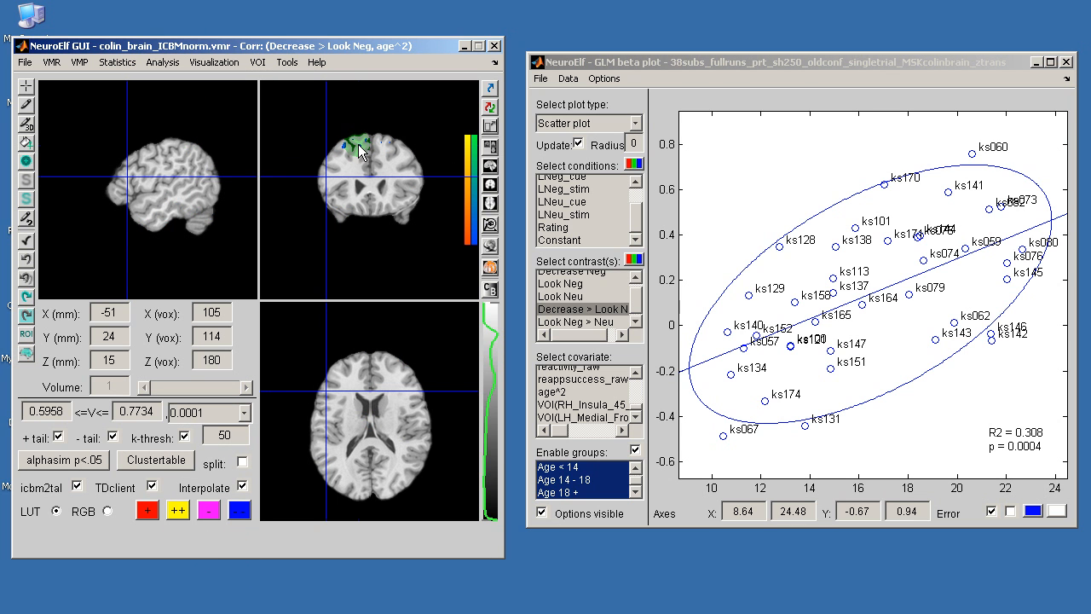
Step: Select the frontal blob, list the clusters, and jump to the nearest peak at -15, 36, 48
left_click(357, 383)
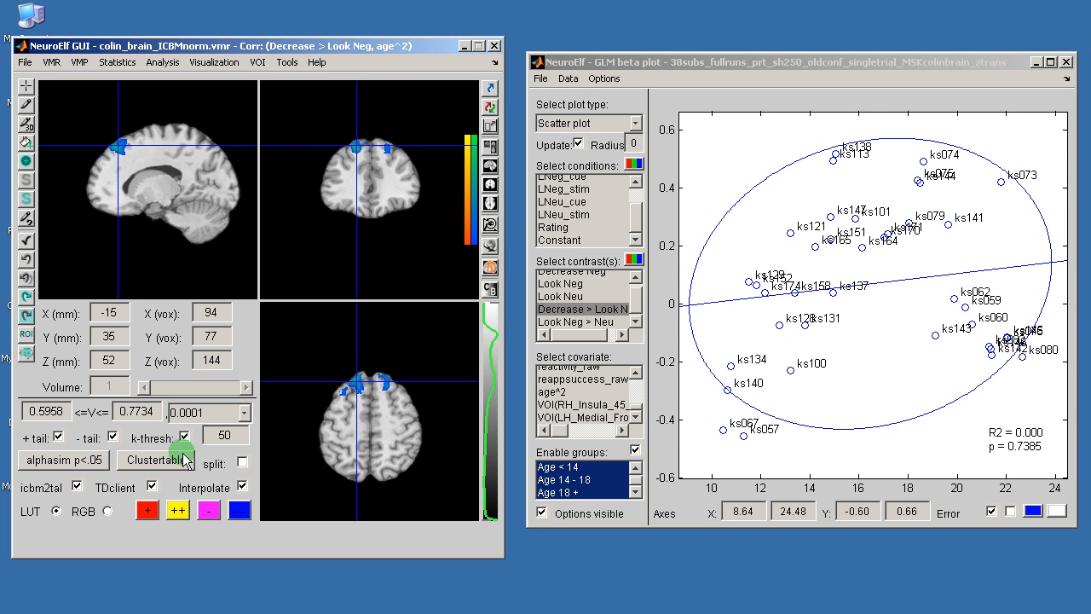
left_click(161, 464)
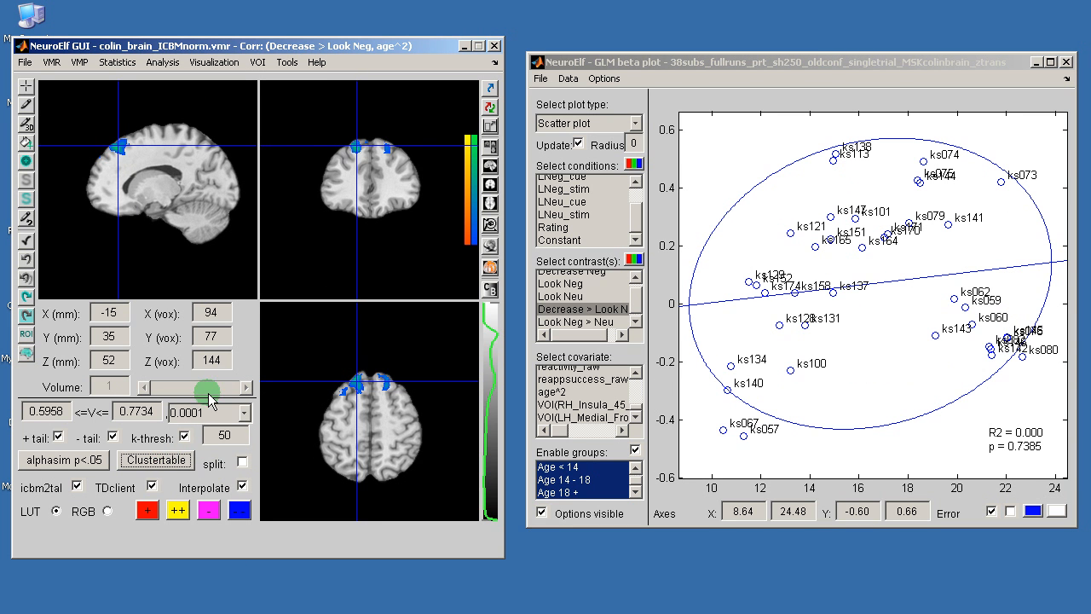
left_click(256, 63)
left_click(265, 82)
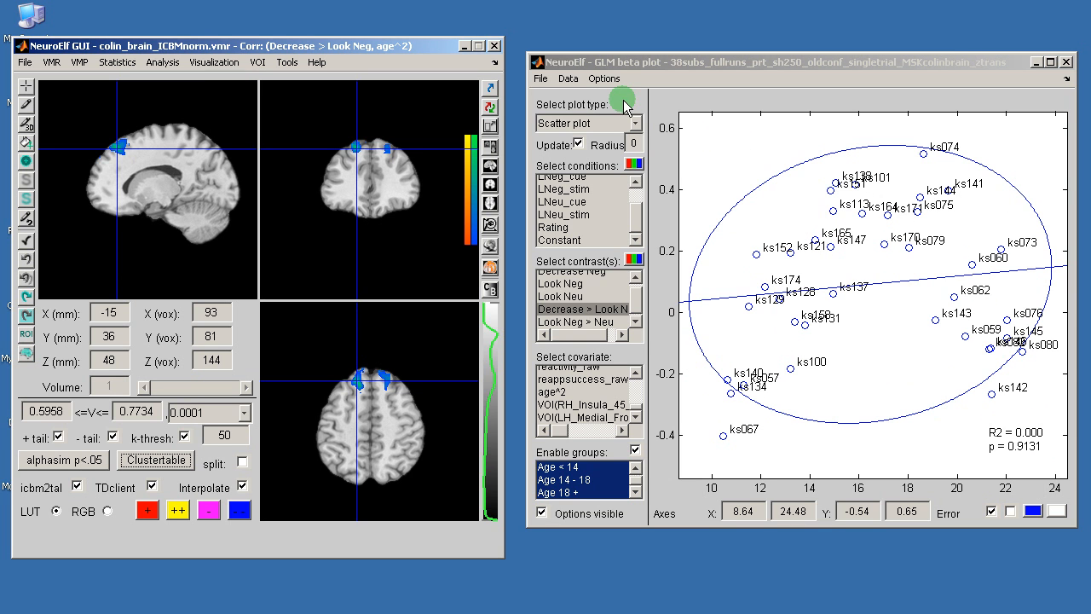
Step: Switch the beta scatter plot's fit line to a best-fit quadratic curve
left_click(607, 81)
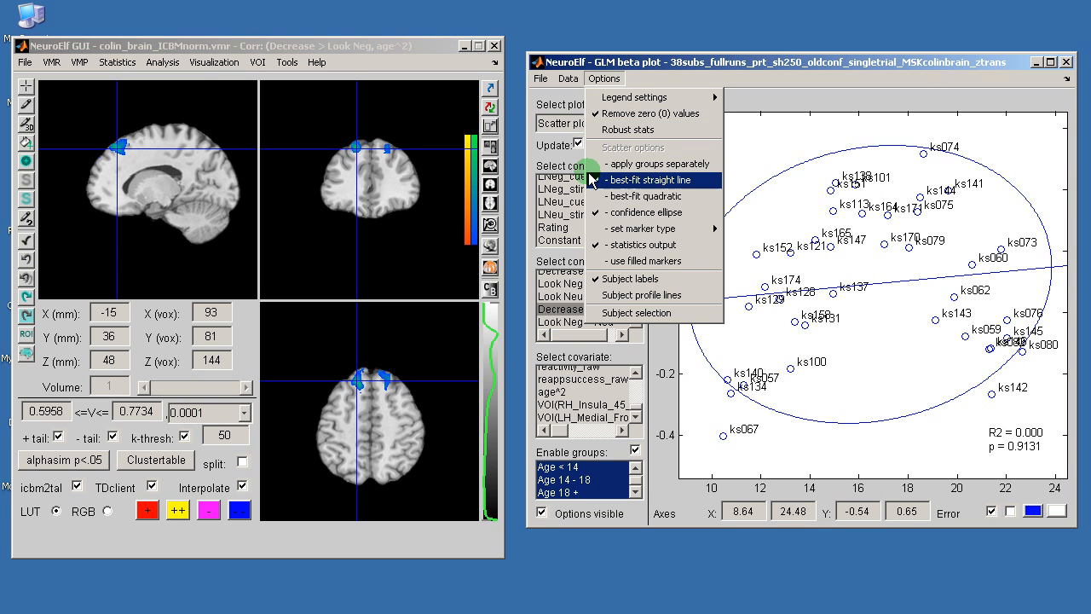
left_click(631, 201)
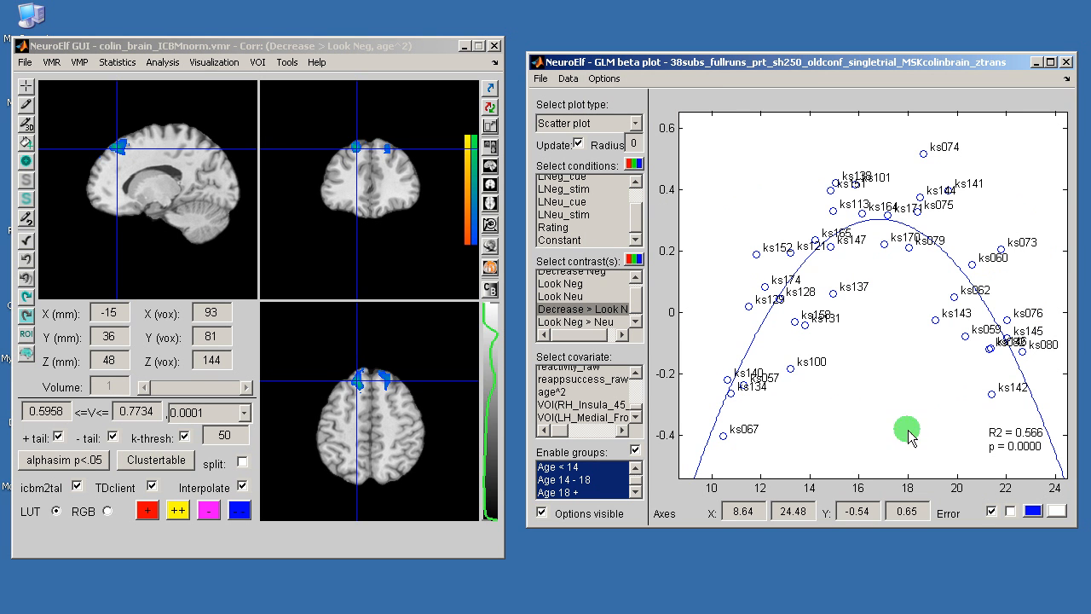